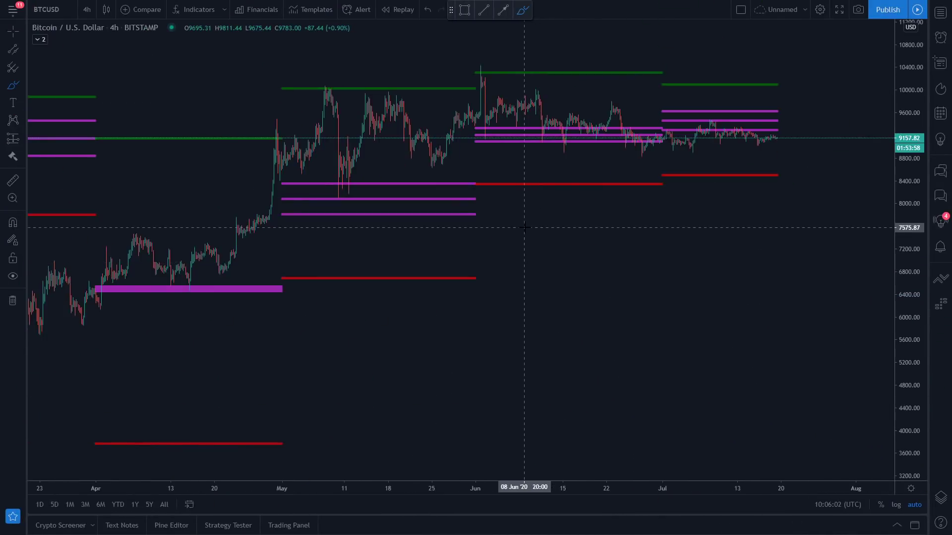
# Examine the weekly Bitcoin chart's Fibonacci retracements, yellow resistance zones and green consolidation ranges from 2018 through mid-2020.
pyautogui.scroll(3, 699, 168)
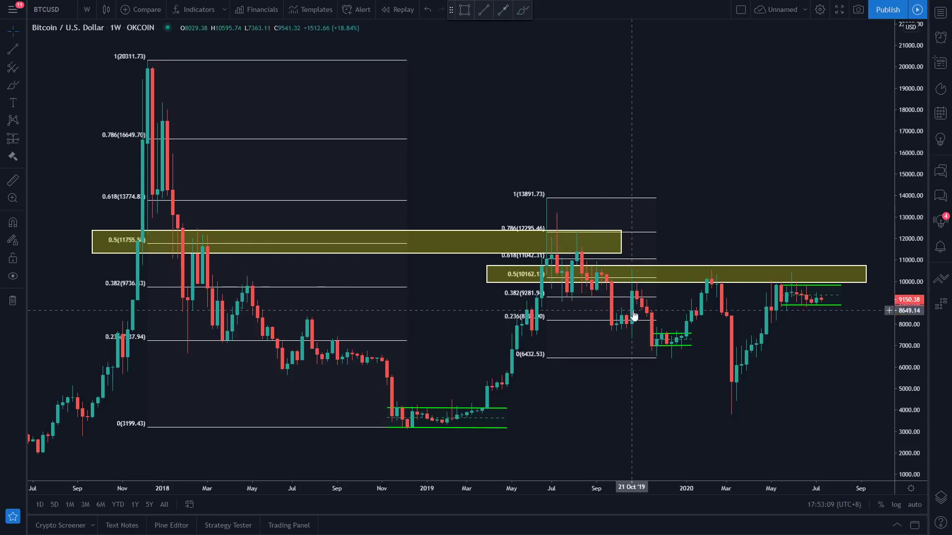
pyautogui.scroll(4, 677, 350)
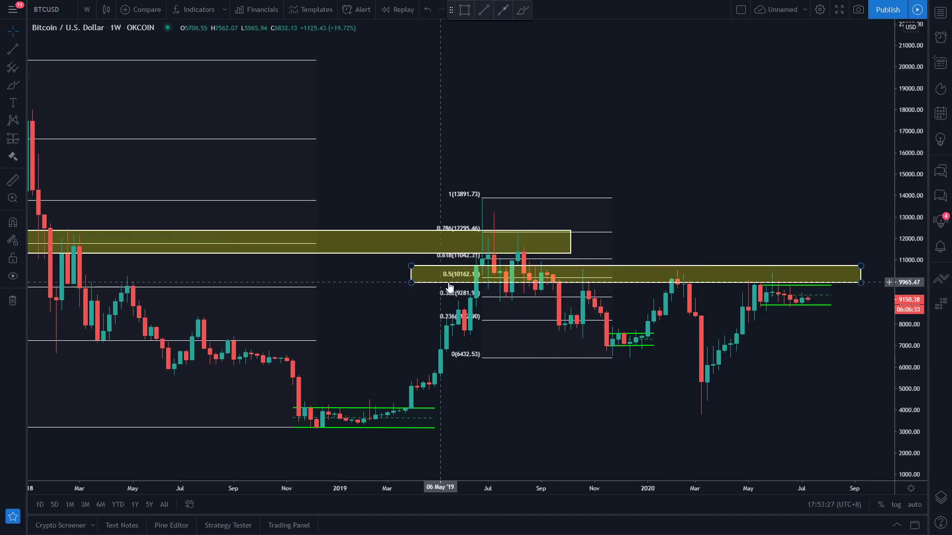
pyautogui.scroll(-2, 453, 268)
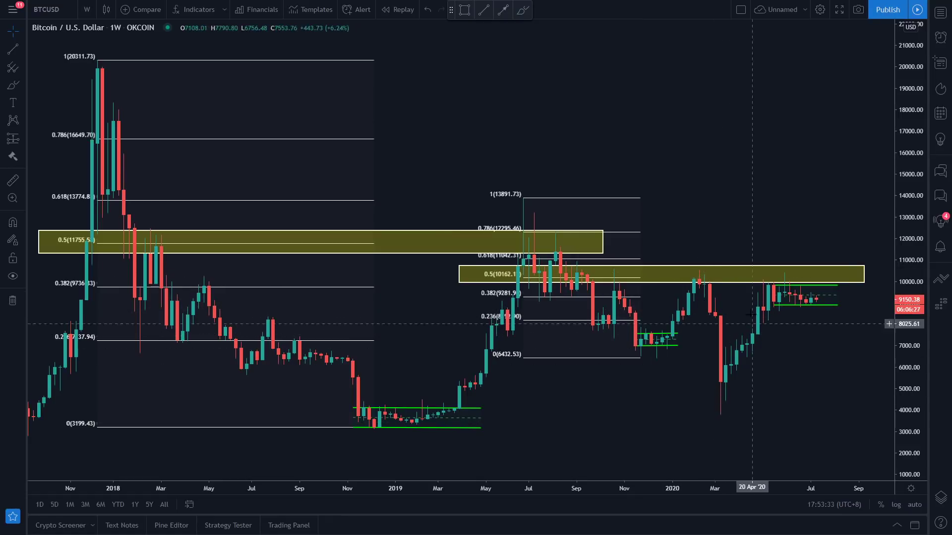
pyautogui.moveTo(786, 366); pyautogui.dragTo(689, 372)
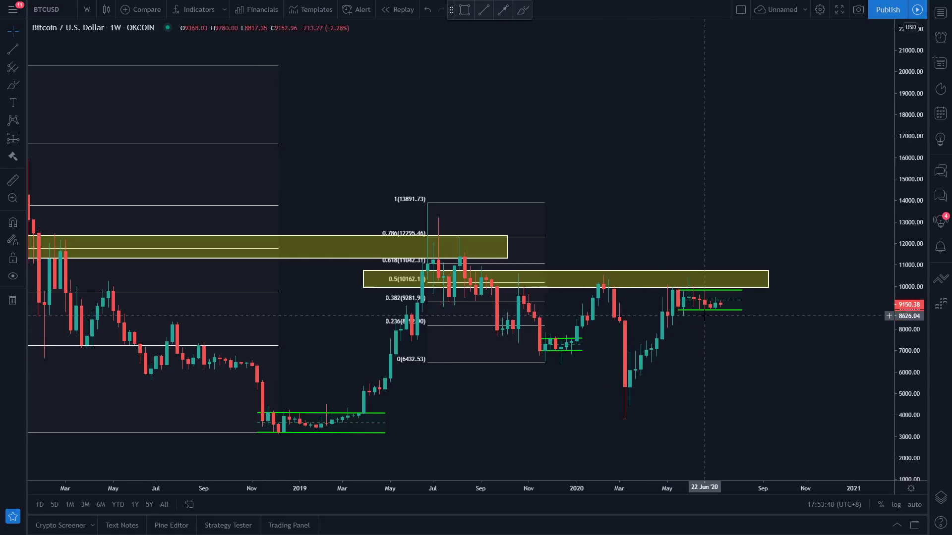
pyautogui.scroll(2, 743, 322)
pyautogui.scroll(-2, 746, 318)
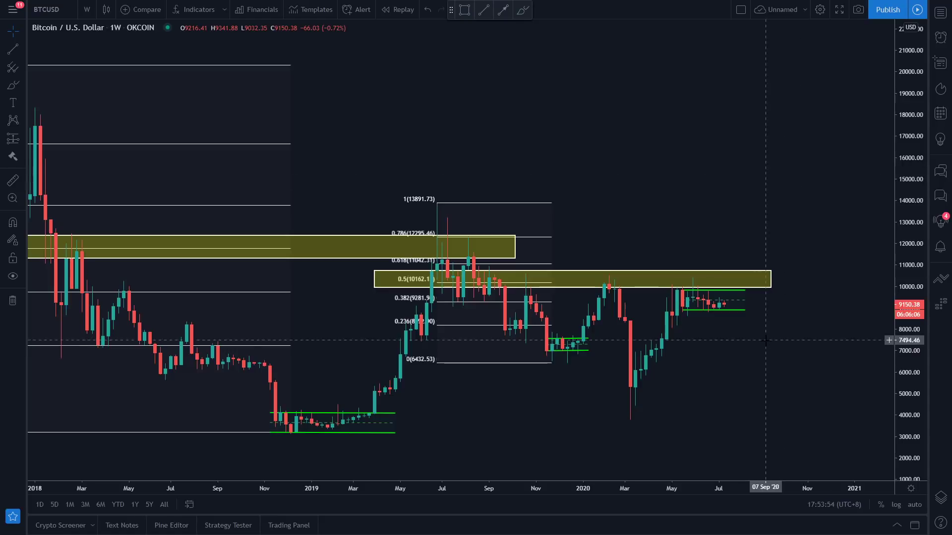
pyautogui.scroll(3, 696, 297)
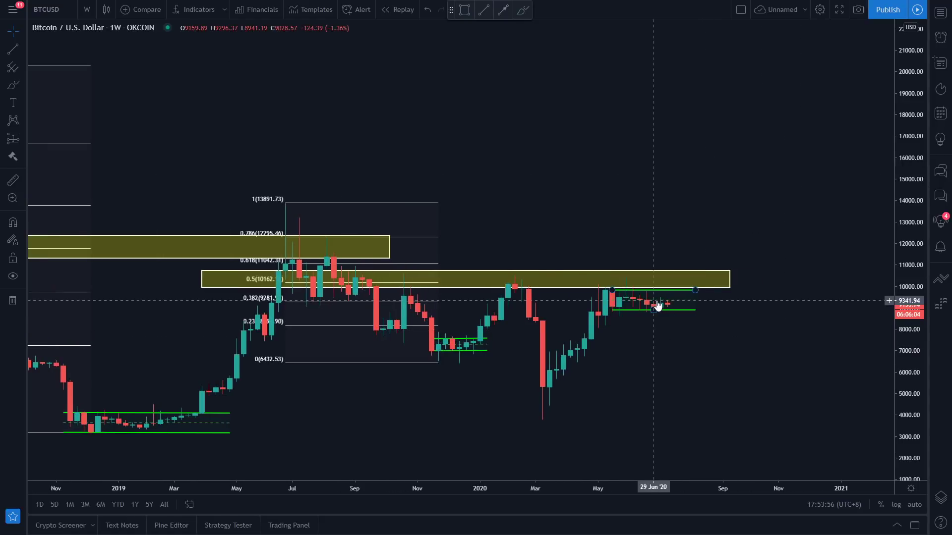
pyautogui.scroll(-2, 663, 308)
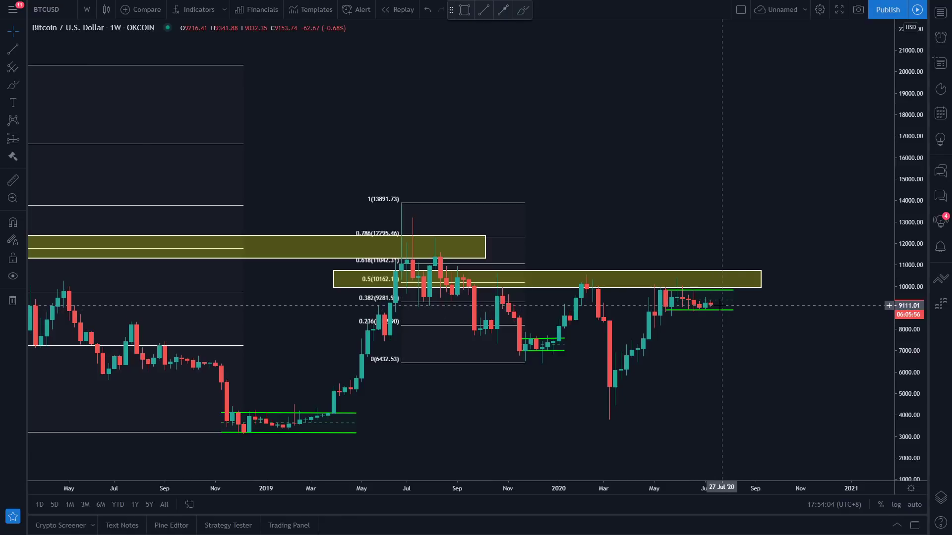
# Draw a downward trend line from the July 2020 range to about 6732 in September 2020, and delete it.
pyautogui.click(483, 10)
pyautogui.click(716, 300)
pyautogui.click(767, 356)
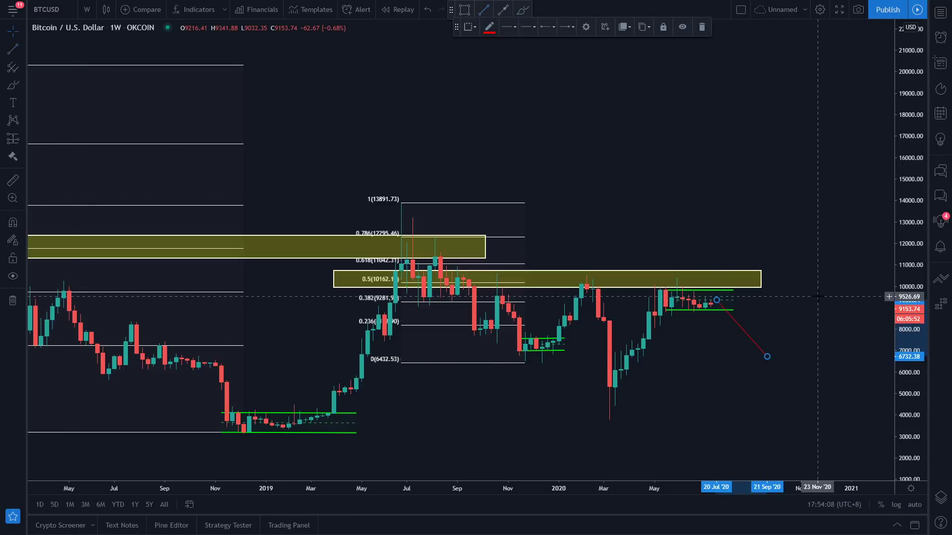
pyautogui.press('Delete')
# Compare the Wyckoff ranges of 2018-19, late 2019 and mid-2020 on the daily Bitcoin chart.
pyautogui.moveTo(682, 487); pyautogui.dragTo(570, 219)
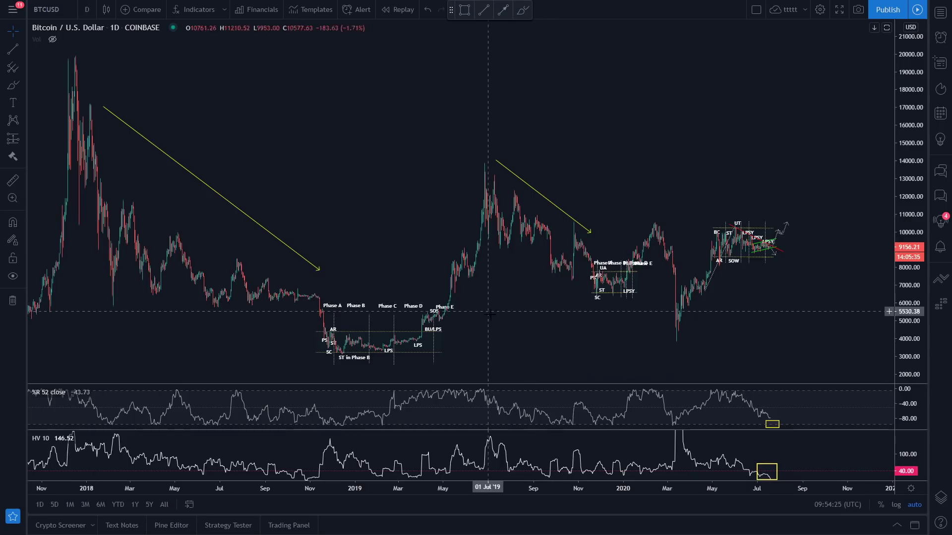
pyautogui.scroll(2, 468, 349)
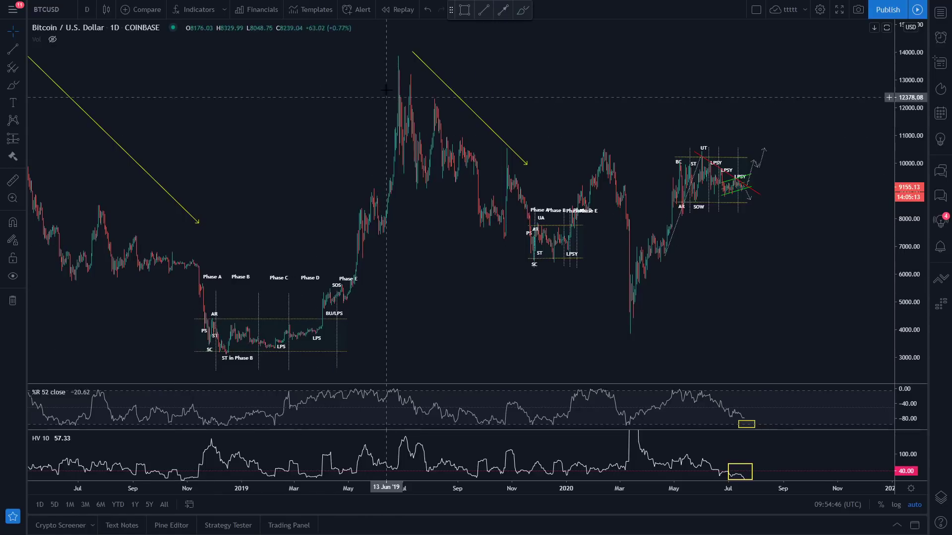
pyautogui.scroll(6, 694, 273)
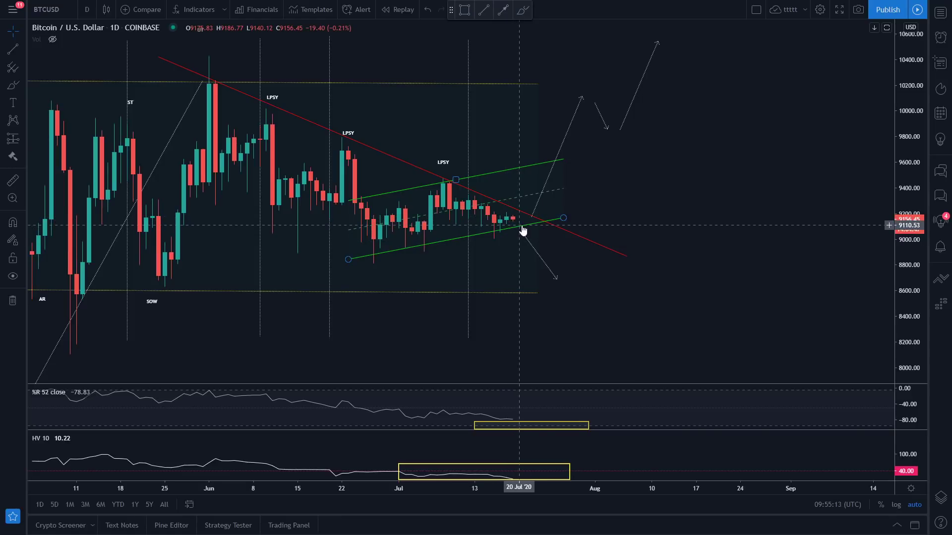
pyautogui.scroll(-5, 577, 285)
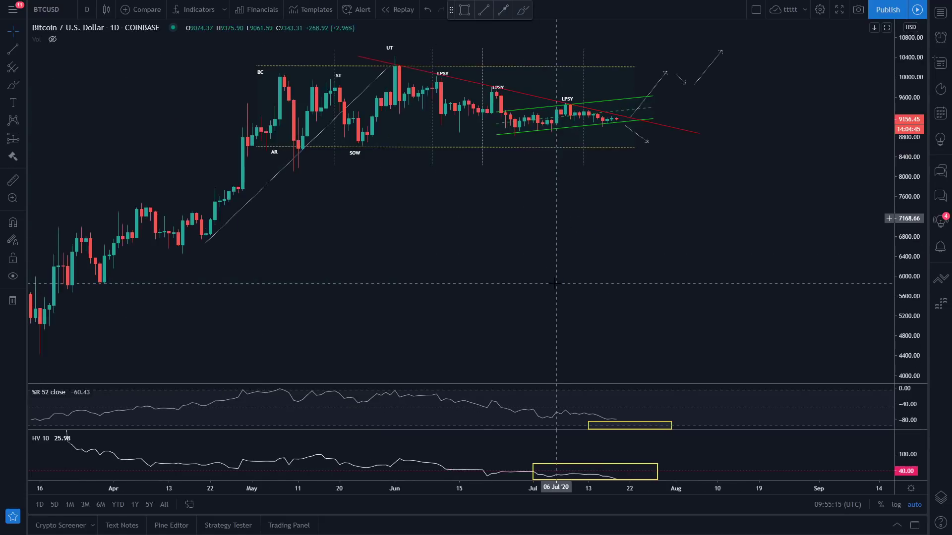
pyautogui.scroll(-3, 459, 276)
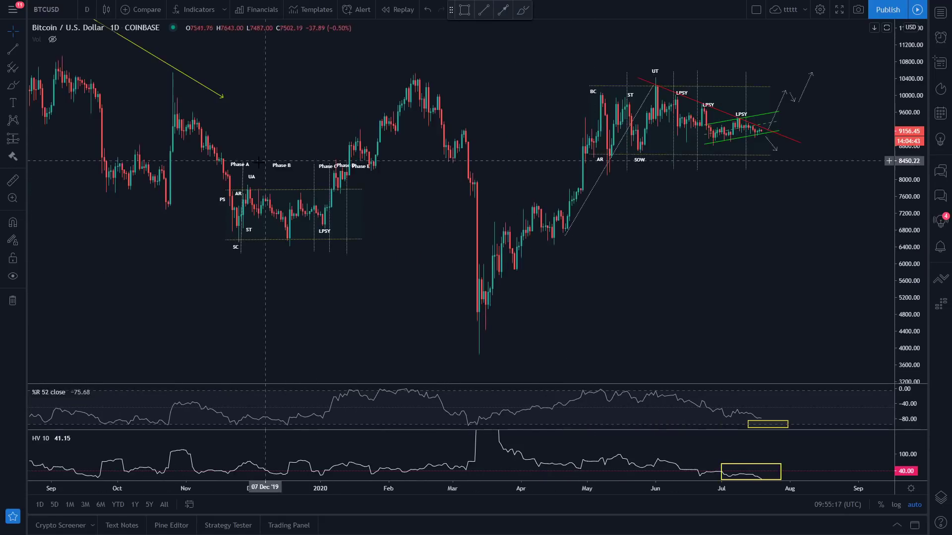
pyautogui.scroll(-3, 378, 147)
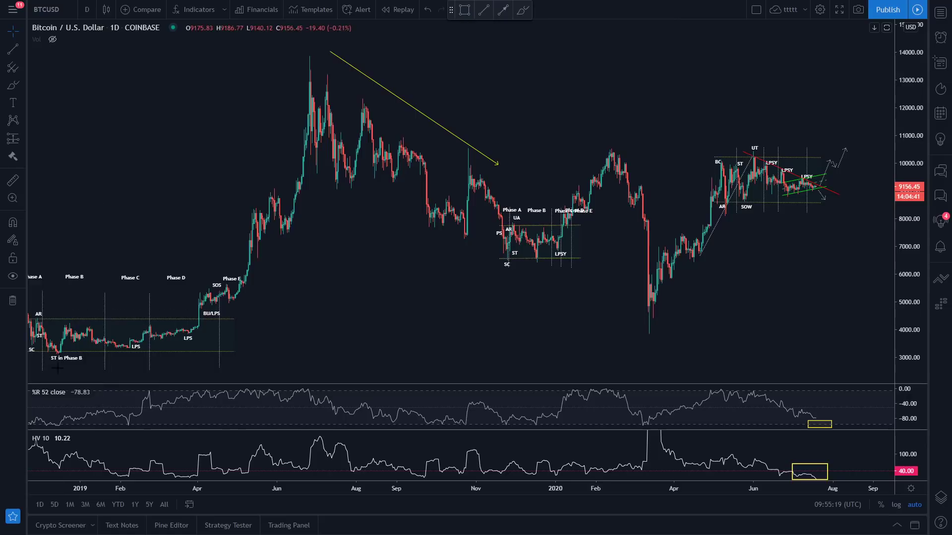
pyautogui.scroll(3, 690, 215)
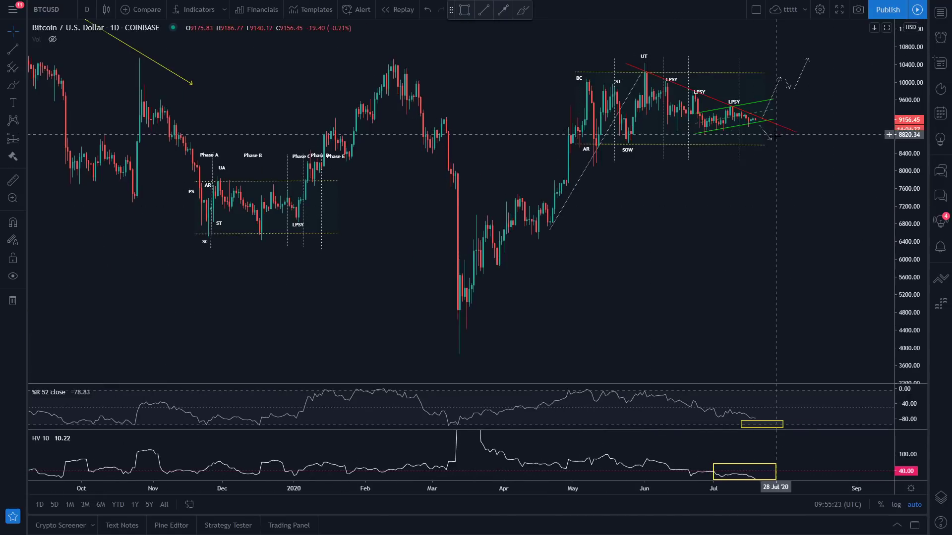
pyautogui.scroll(-2, 767, 233)
# Examine the mid-2020 Wyckoff range with its red downtrend line, green rising channel and projected price arrows.
pyautogui.scroll(4, 764, 250)
pyautogui.scroll(2, 764, 251)
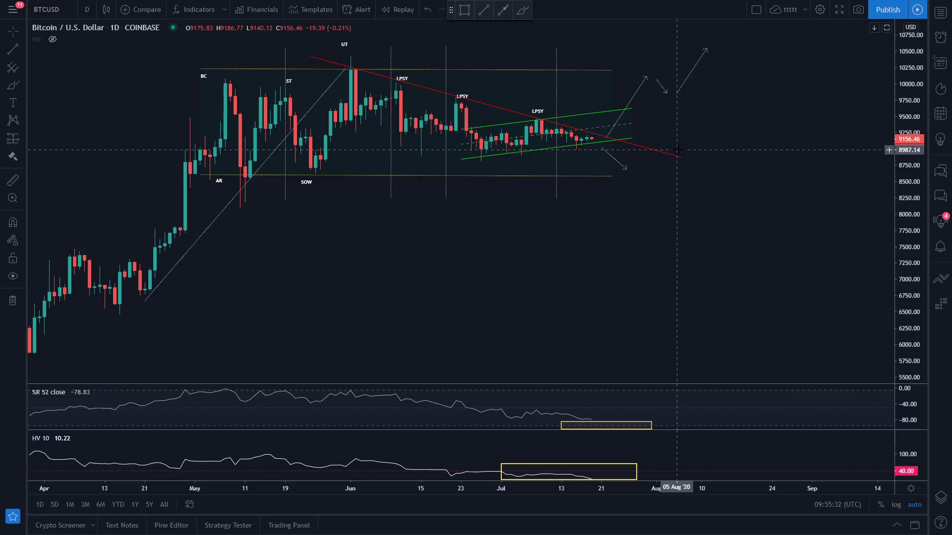
pyautogui.scroll(-1, 681, 156)
pyautogui.scroll(2, 689, 165)
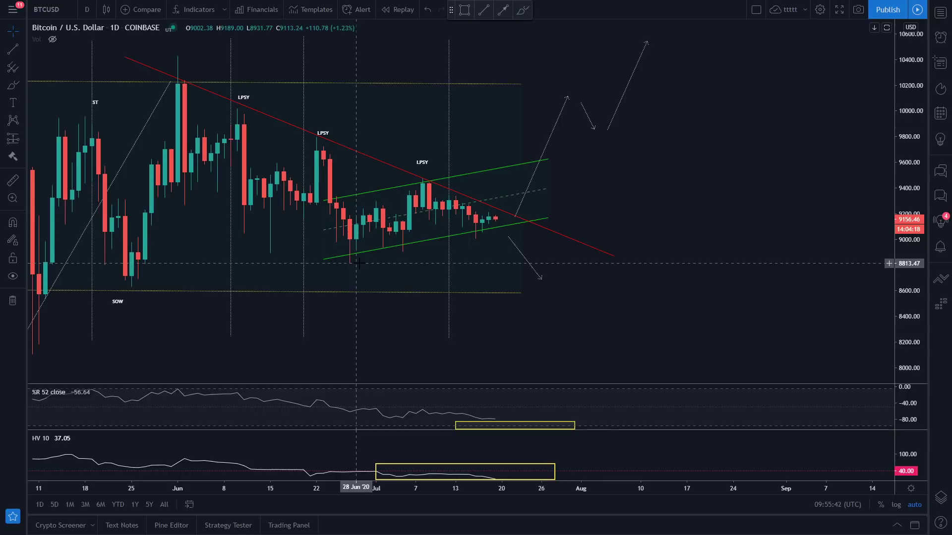
pyautogui.scroll(-1, 360, 263)
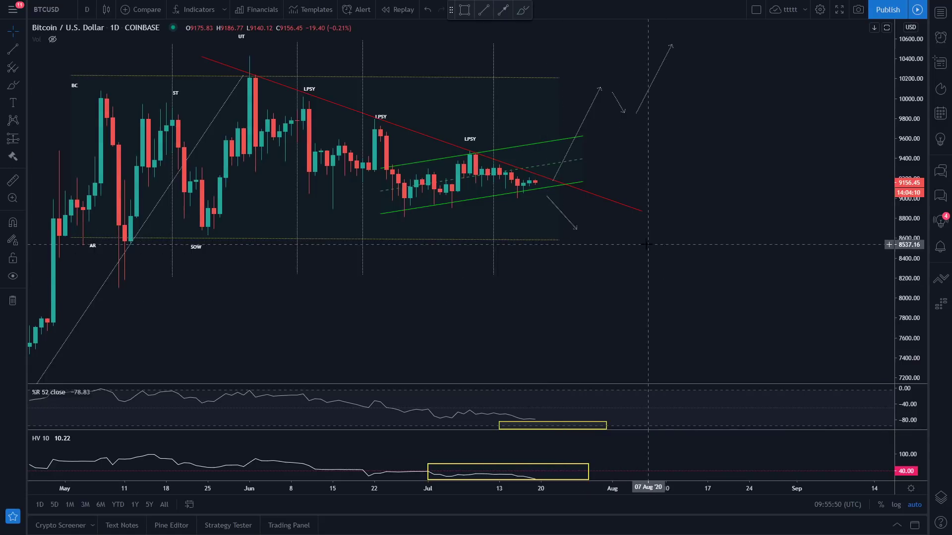
pyautogui.scroll(3, 684, 245)
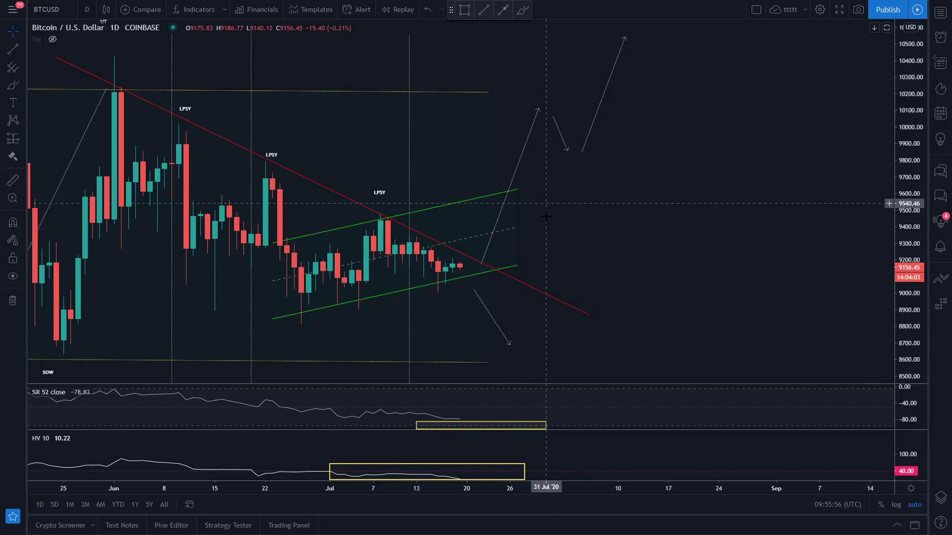
pyautogui.scroll(-5, 600, 191)
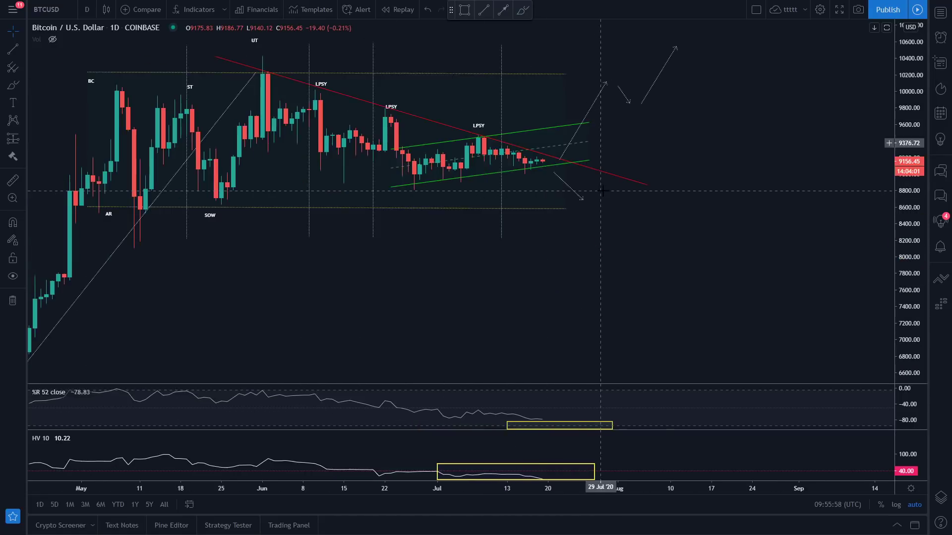
# Sketch a freehand brush path rising below the price into a sideways range and an upward arrow, and undo it.
pyautogui.click(13, 87)
pyautogui.moveTo(347, 362)
pyautogui.mouseDown()
pyautogui.moveTo(584, 178)
pyautogui.moveTo(695, 205)
pyautogui.moveTo(746, 181)
pyautogui.moveTo(775, 212)
pyautogui.moveTo(878, 64)
pyautogui.moveTo(872, 117)
pyautogui.mouseUp()
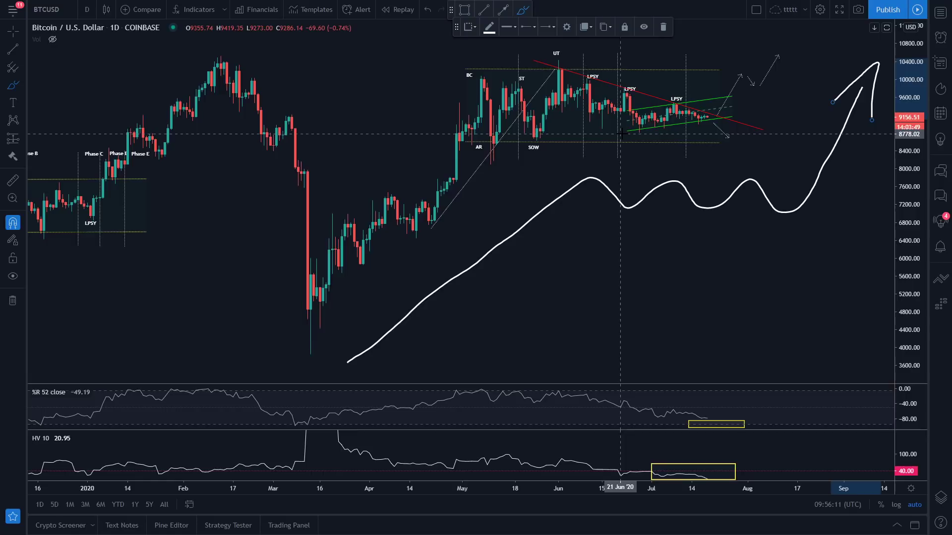
pyautogui.hotkey('ctrl', 'z')
pyautogui.hotkey('ctrl', 'z')
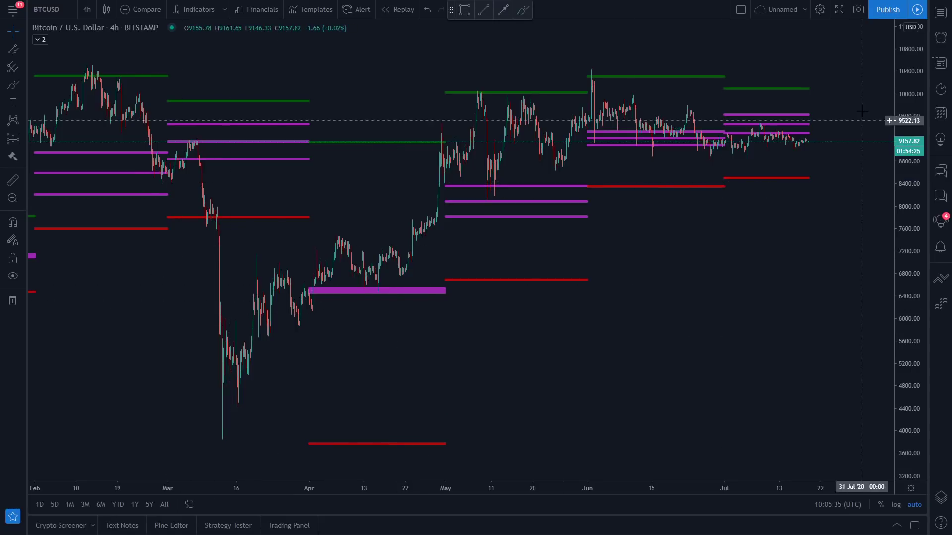
# Circle the purple monthly pivot levels for April, May, June and July on the 4-hour chart with the brush.
pyautogui.scroll(2, 640, 243)
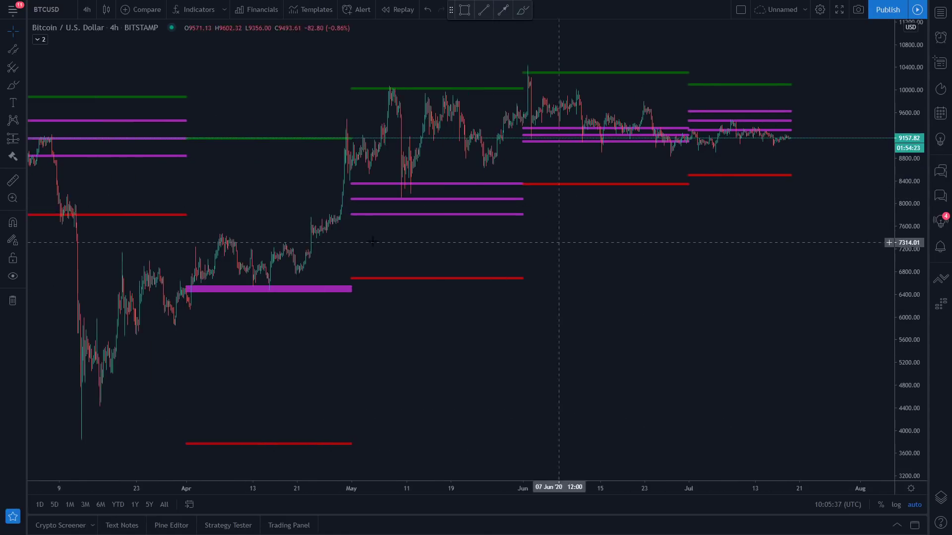
pyautogui.click(12, 85)
pyautogui.moveTo(187, 280)
pyautogui.mouseDown()
pyautogui.moveTo(250, 272)
pyautogui.moveTo(349, 309)
pyautogui.moveTo(137, 279)
pyautogui.moveTo(178, 271)
pyautogui.mouseUp()
pyautogui.moveTo(327, 209)
pyautogui.mouseDown()
pyautogui.moveTo(549, 199)
pyautogui.moveTo(347, 166)
pyautogui.moveTo(328, 209)
pyautogui.mouseUp()
pyautogui.moveTo(496, 139)
pyautogui.mouseDown()
pyautogui.moveTo(639, 149)
pyautogui.moveTo(631, 121)
pyautogui.moveTo(510, 156)
pyautogui.mouseUp()
pyautogui.moveTo(793, 93)
pyautogui.mouseDown()
pyautogui.moveTo(675, 104)
pyautogui.moveTo(825, 119)
pyautogui.moveTo(793, 92)
pyautogui.mouseUp()
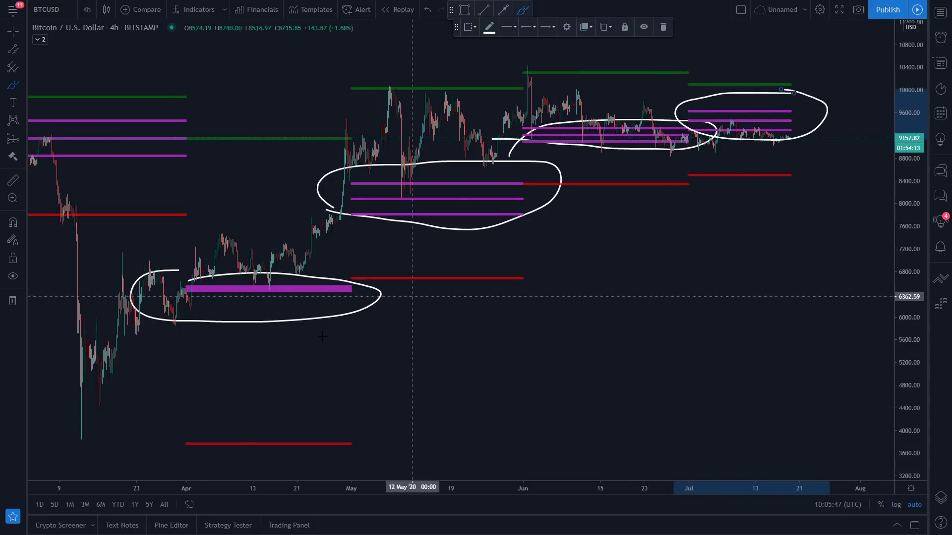
# Trace the price's rise from the March low through the monthly pivots to a July arrow, and remove all drawings.
pyautogui.moveTo(80, 347)
pyautogui.mouseDown()
pyautogui.moveTo(162, 257)
pyautogui.moveTo(280, 292)
pyautogui.moveTo(305, 218)
pyautogui.moveTo(396, 160)
pyautogui.moveTo(404, 178)
pyautogui.moveTo(416, 161)
pyautogui.moveTo(456, 160)
pyautogui.moveTo(574, 105)
pyautogui.moveTo(620, 115)
pyautogui.moveTo(731, 84)
pyautogui.moveTo(778, 106)
pyautogui.mouseUp()
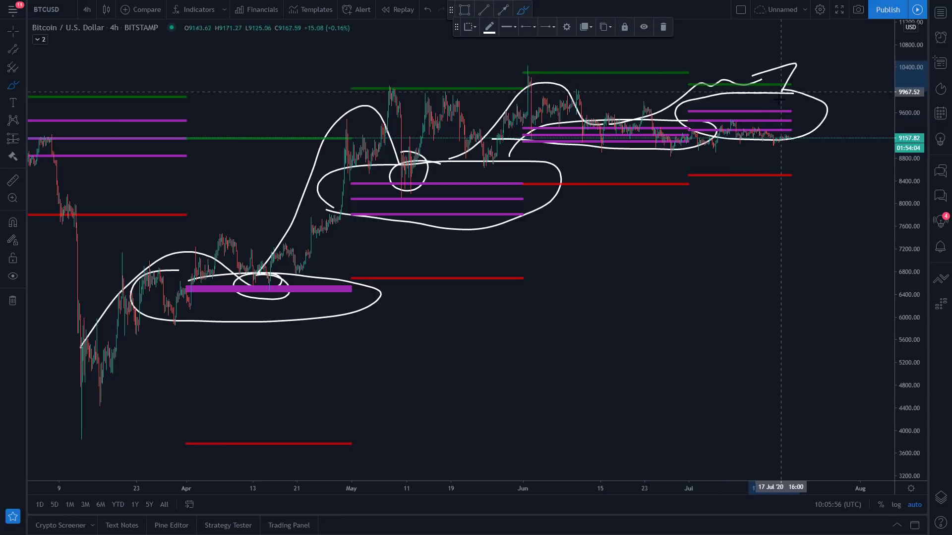
pyautogui.click(13, 300)
# Circle July's lowest purple pivot level and the price peak at the middle one with the brush, and undo both circles.
pyautogui.scroll(5, 616, 247)
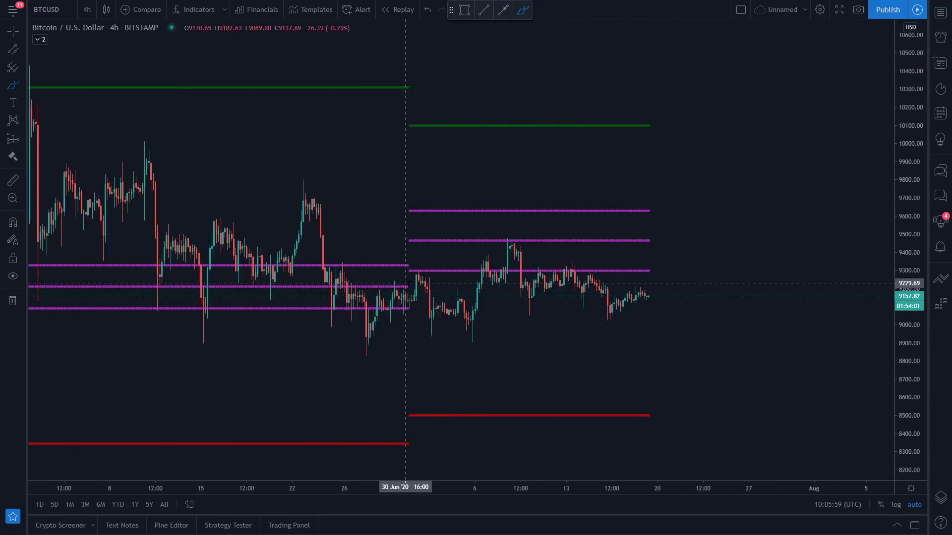
pyautogui.scroll(-5, 525, 276)
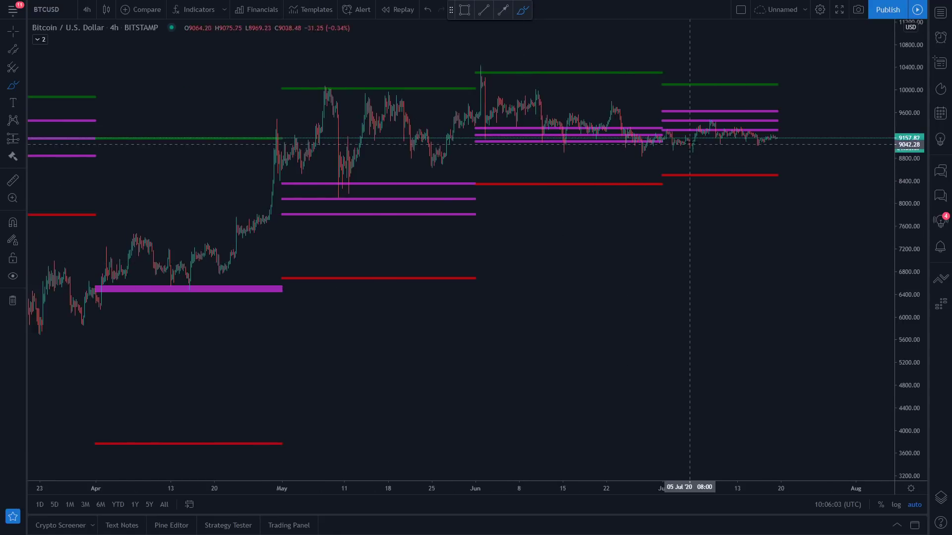
pyautogui.scroll(4, 557, 228)
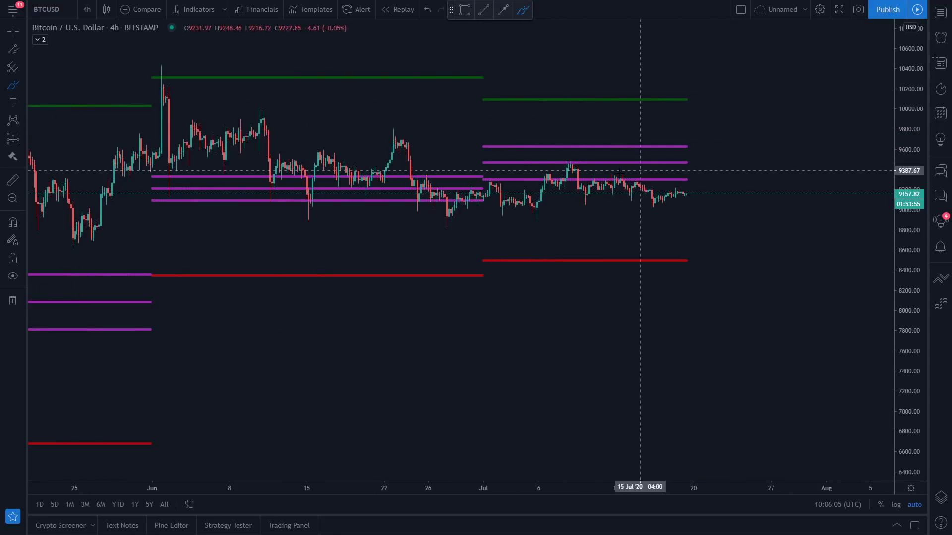
pyautogui.scroll(1, 547, 187)
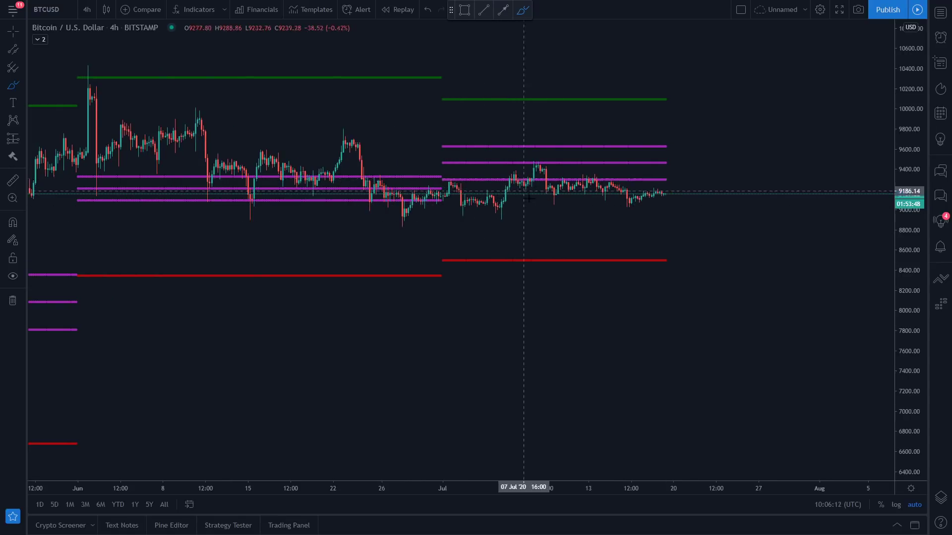
pyautogui.scroll(2, 560, 191)
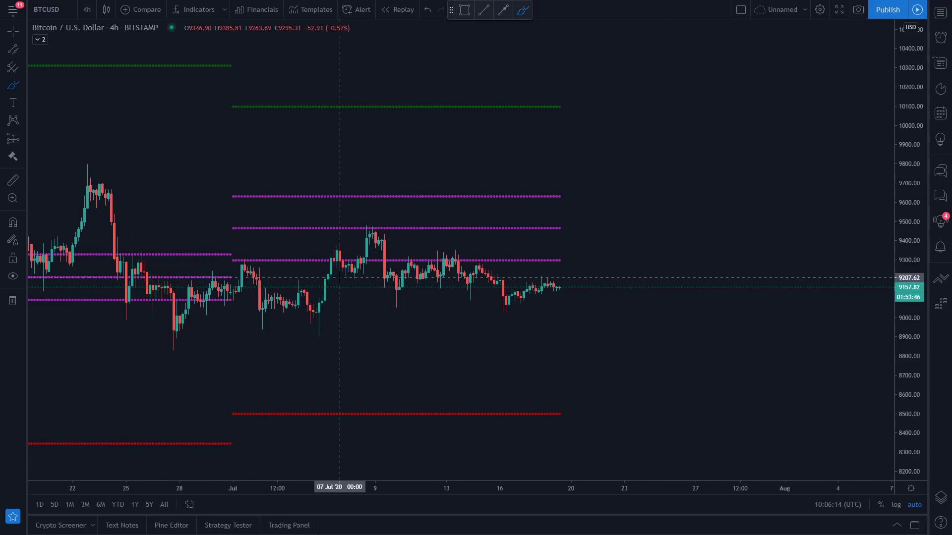
pyautogui.moveTo(360, 272)
pyautogui.mouseDown()
pyautogui.moveTo(558, 272)
pyautogui.moveTo(533, 253)
pyautogui.moveTo(226, 257)
pyautogui.moveTo(367, 271)
pyautogui.mouseUp()
pyautogui.moveTo(337, 240)
pyautogui.mouseDown()
pyautogui.moveTo(334, 233)
pyautogui.moveTo(370, 238)
pyautogui.mouseUp()
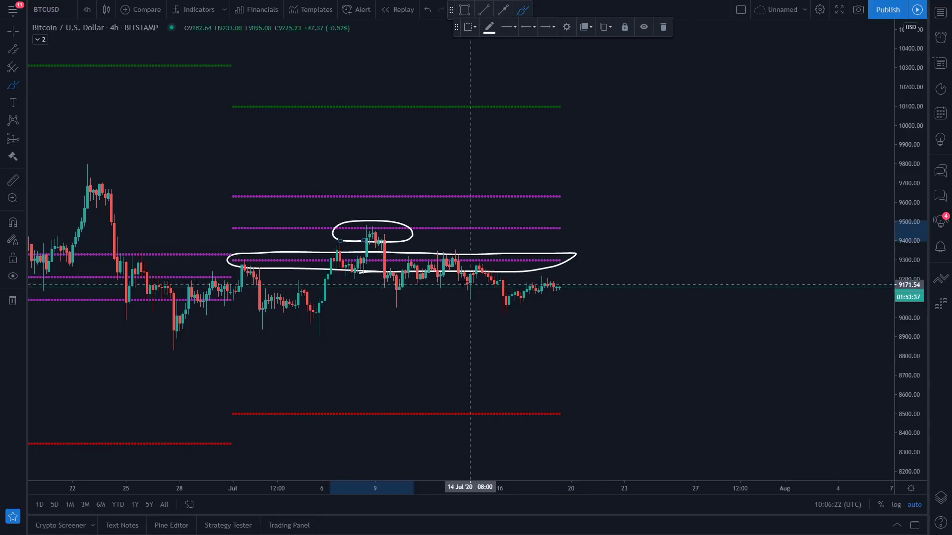
pyautogui.hotkey('ctrl', 'z')
pyautogui.hotkey('ctrl', 'z')
# Change the CPR indicator's inputs from monthly pivots to previous day high-low, and collapse the indicator legend.
pyautogui.scroll(-3, 389, 276)
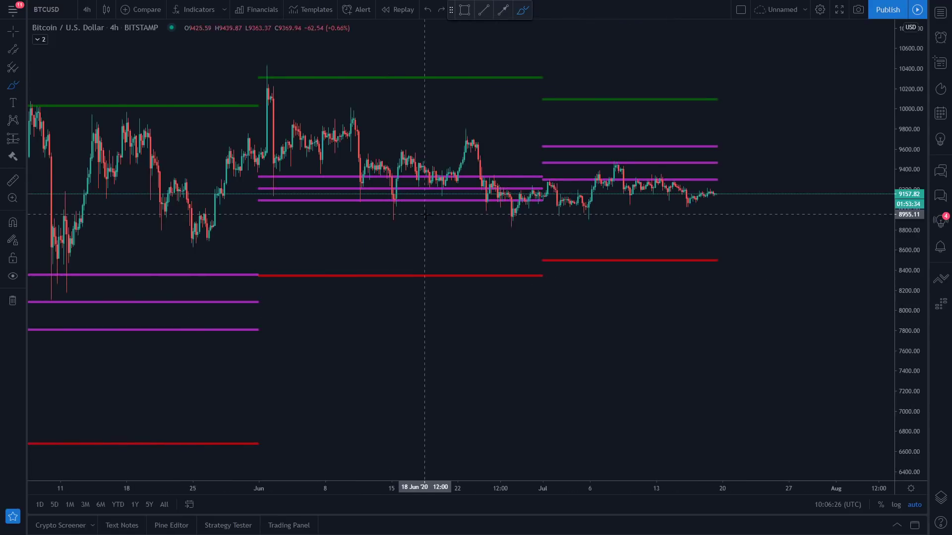
pyautogui.scroll(3, 431, 248)
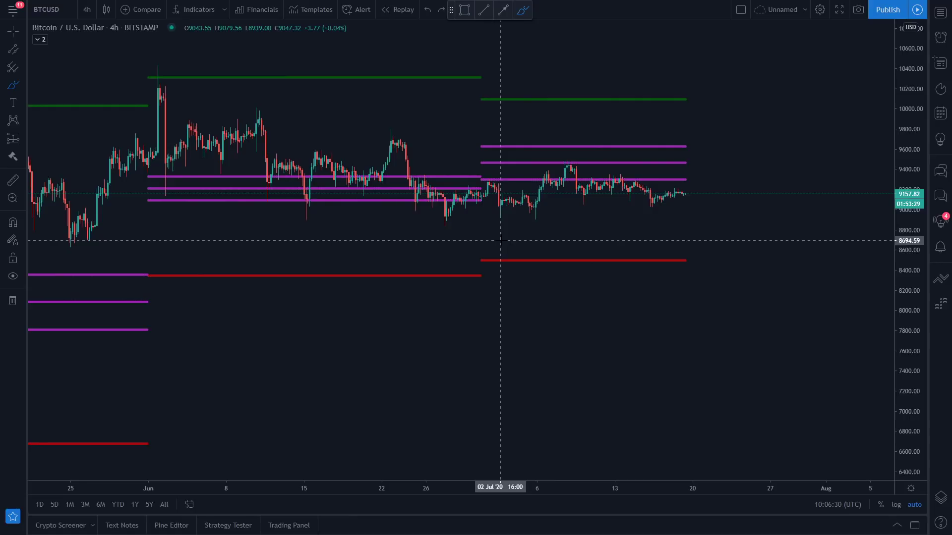
pyautogui.scroll(-2, 483, 238)
pyautogui.scroll(-2, 520, 264)
pyautogui.scroll(-2, 520, 264)
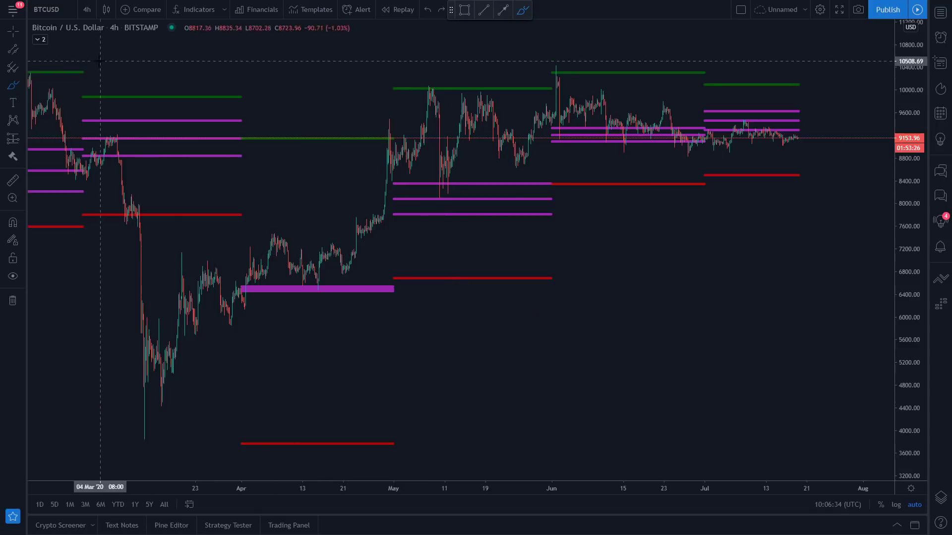
pyautogui.click(90, 39)
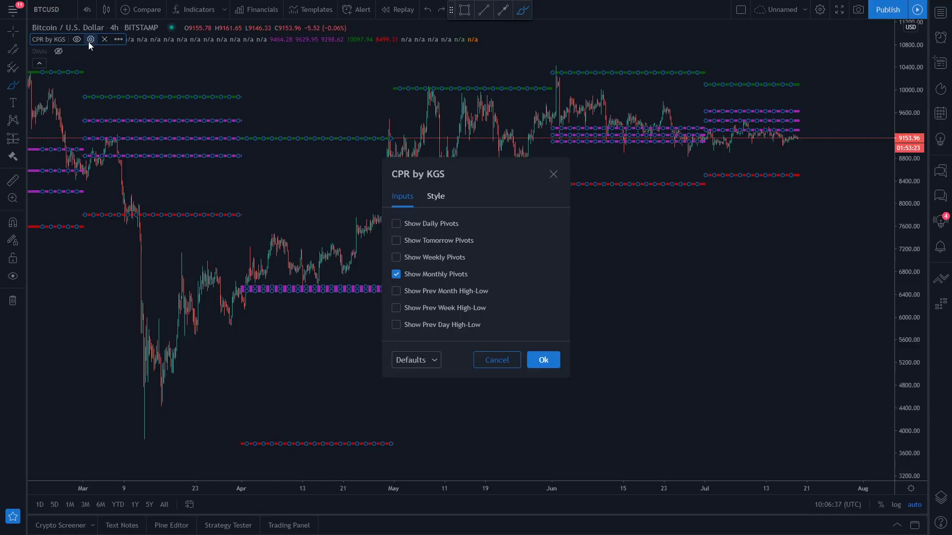
pyautogui.click(408, 282)
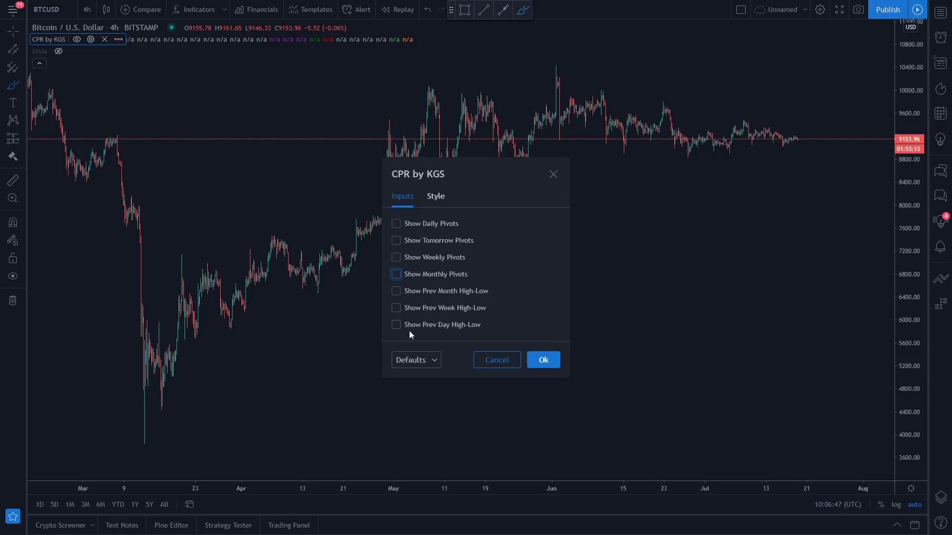
pyautogui.click(395, 325)
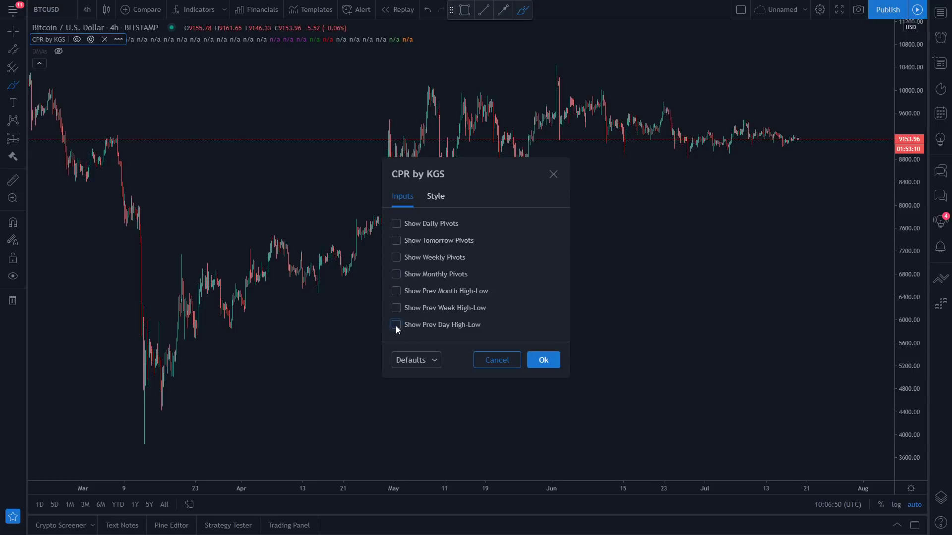
pyautogui.click(544, 361)
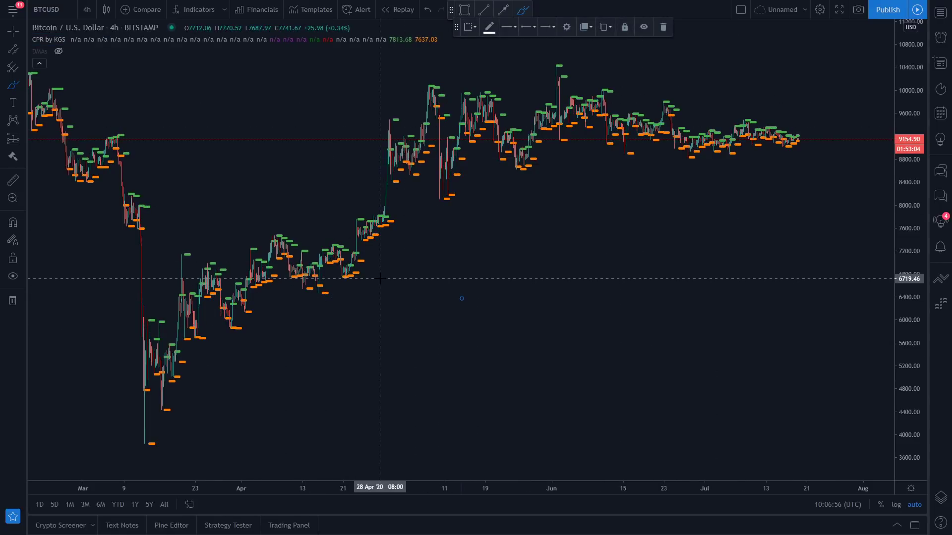
pyautogui.click(40, 63)
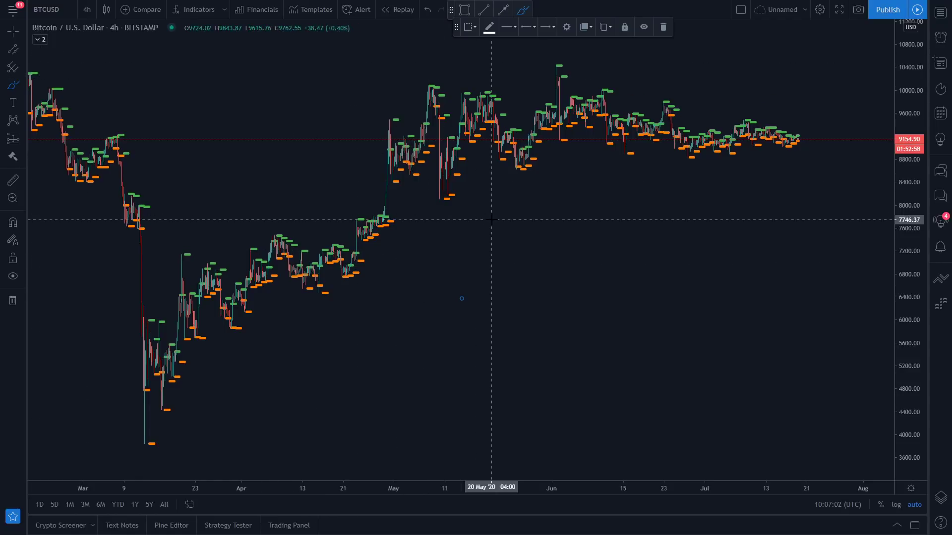
# Switch the Bitcoin chart from the 4-hour to the 1-hour interval.
pyautogui.scroll(2, 505, 243)
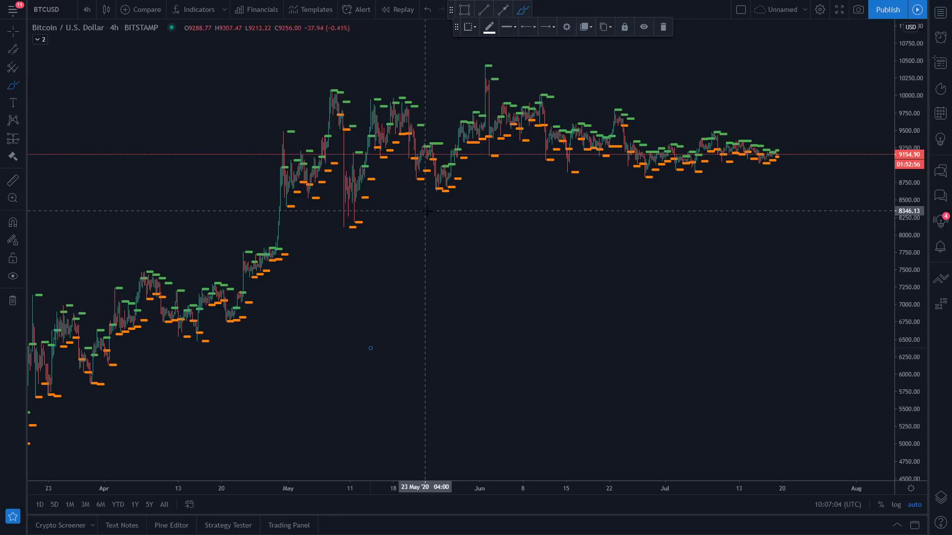
pyautogui.scroll(3, 548, 305)
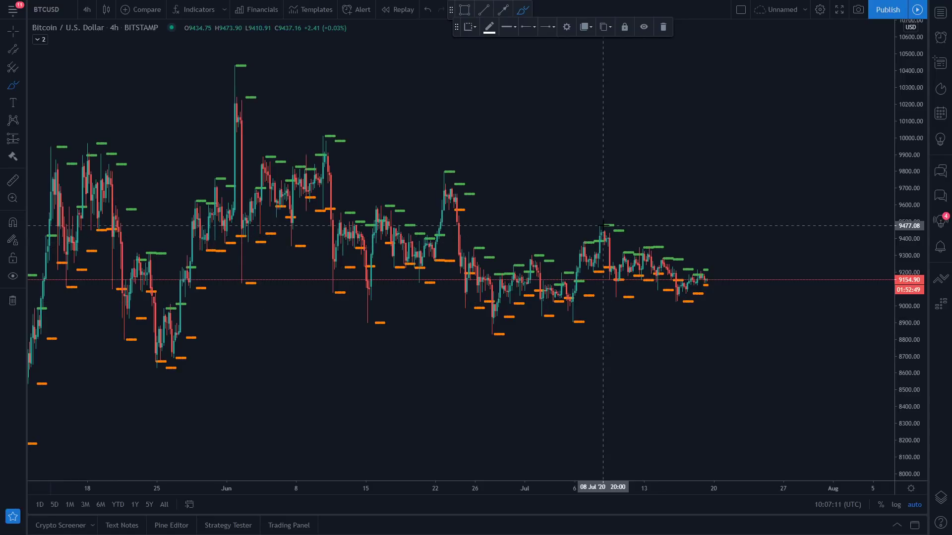
pyautogui.scroll(2, 666, 223)
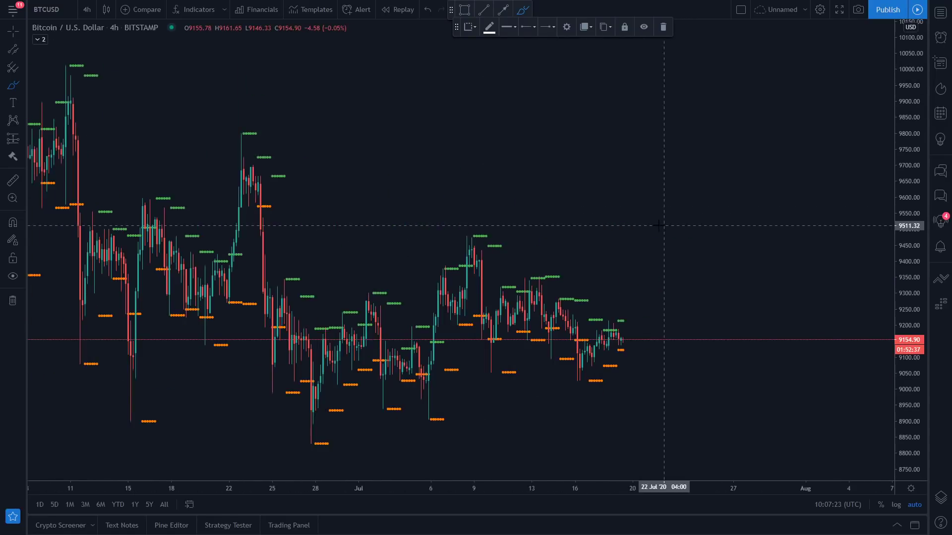
pyautogui.scroll(2, 551, 290)
pyautogui.scroll(3, 552, 290)
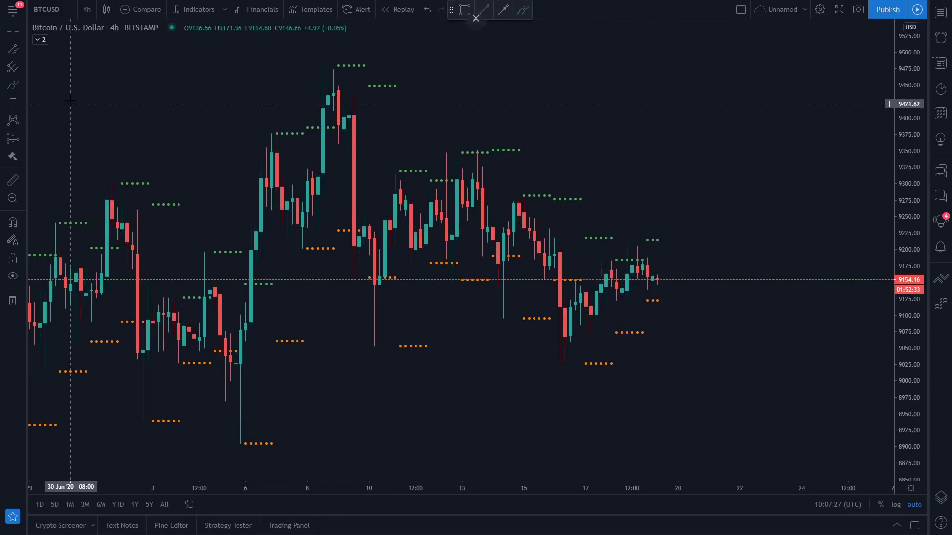
pyautogui.click(87, 10)
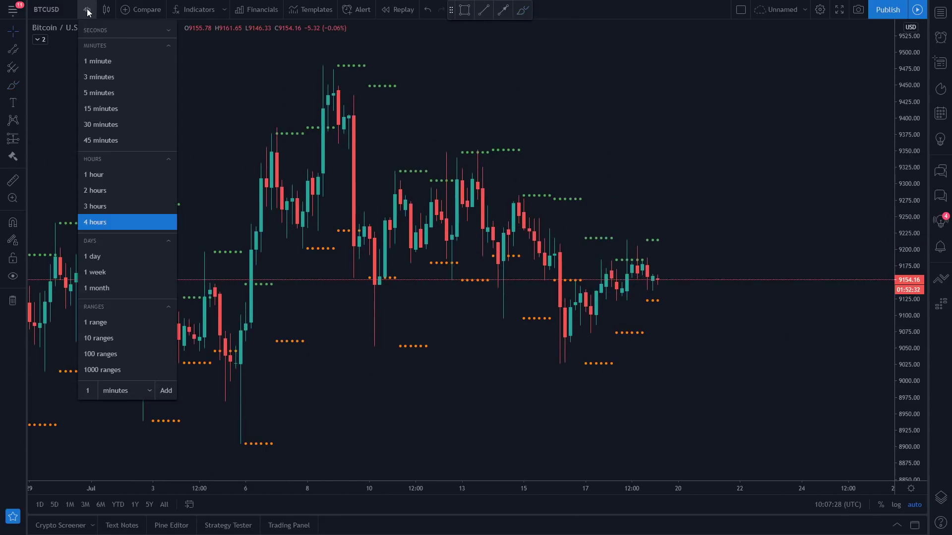
pyautogui.click(129, 181)
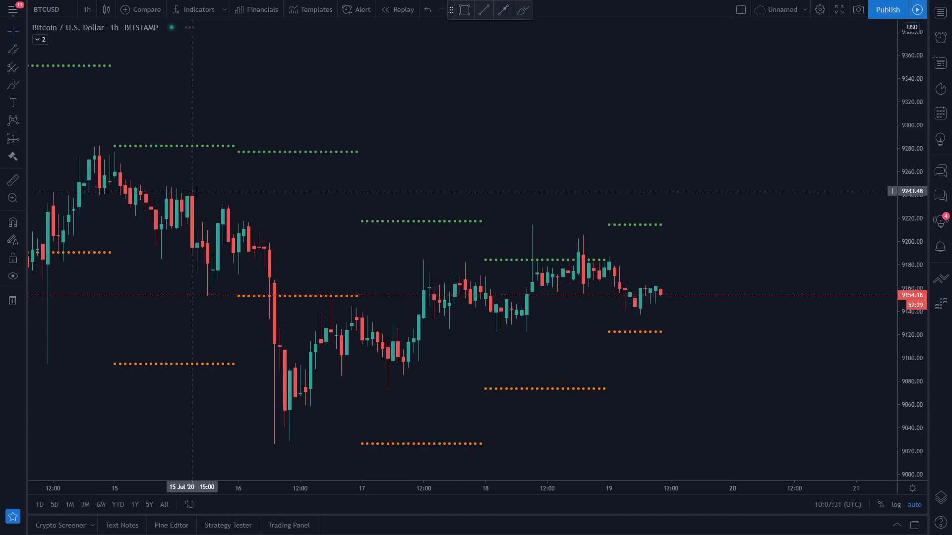
# Draw a yellow rectangle over the green previous-day-high level of 18 July, from about 9188 to 9178, ending early on 19 July.
pyautogui.moveTo(552, 180); pyautogui.dragTo(558, 153)
pyautogui.scroll(-3, 530, 198)
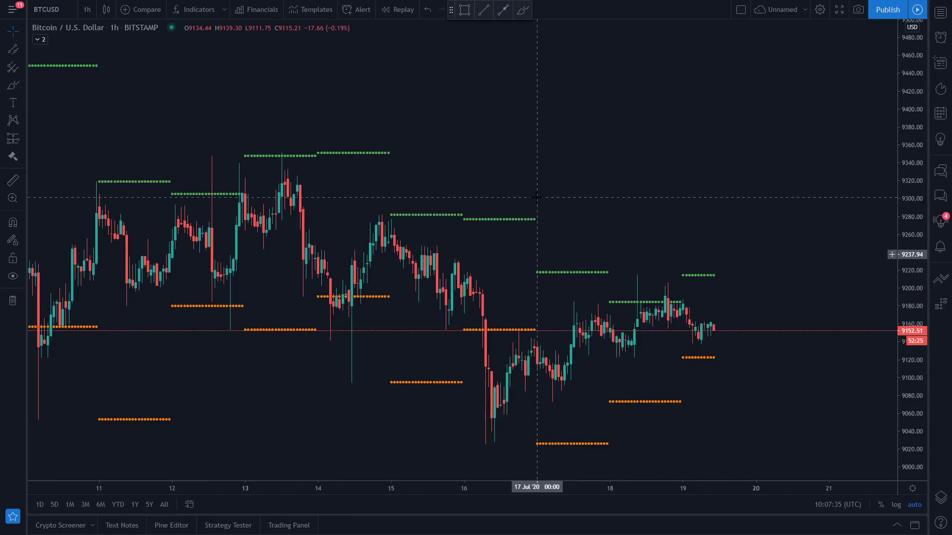
pyautogui.scroll(3, 629, 305)
pyautogui.scroll(2, 630, 305)
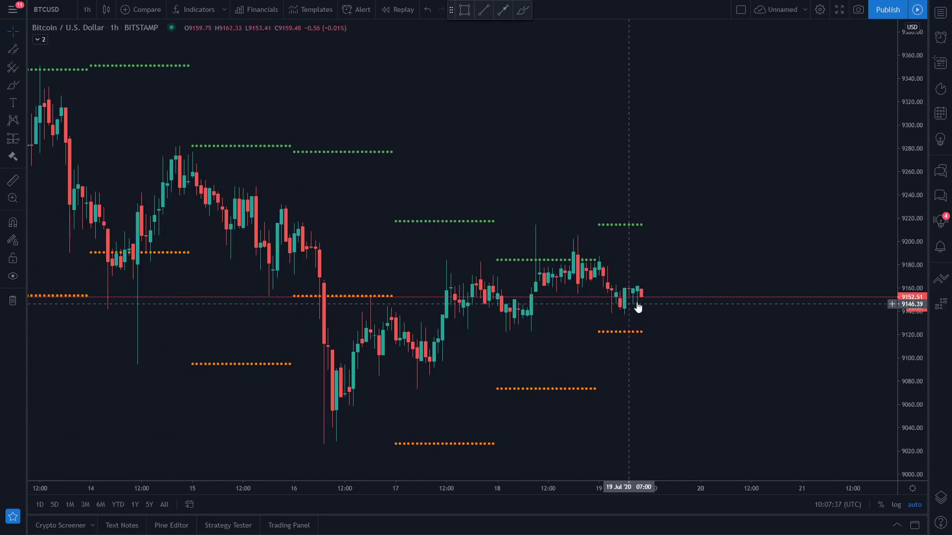
pyautogui.click(7, 87)
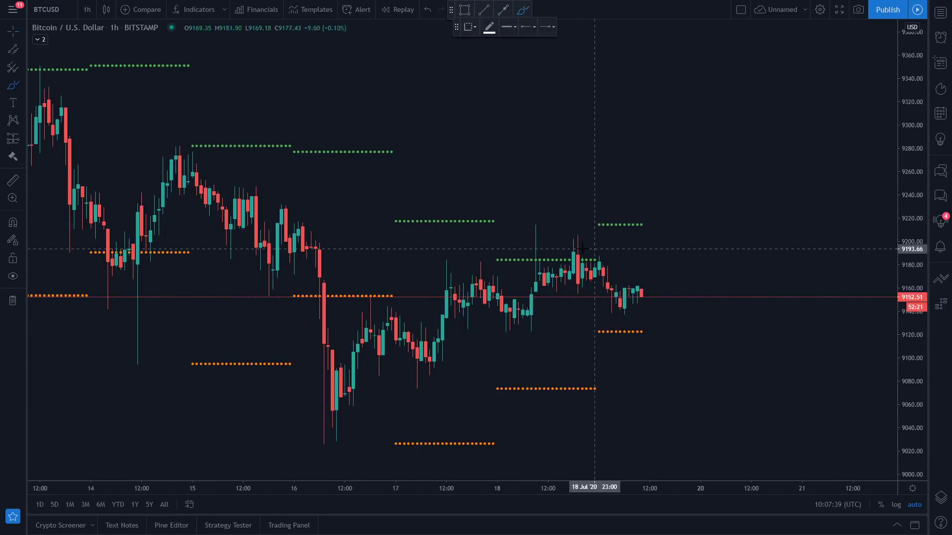
pyautogui.click(22, 87)
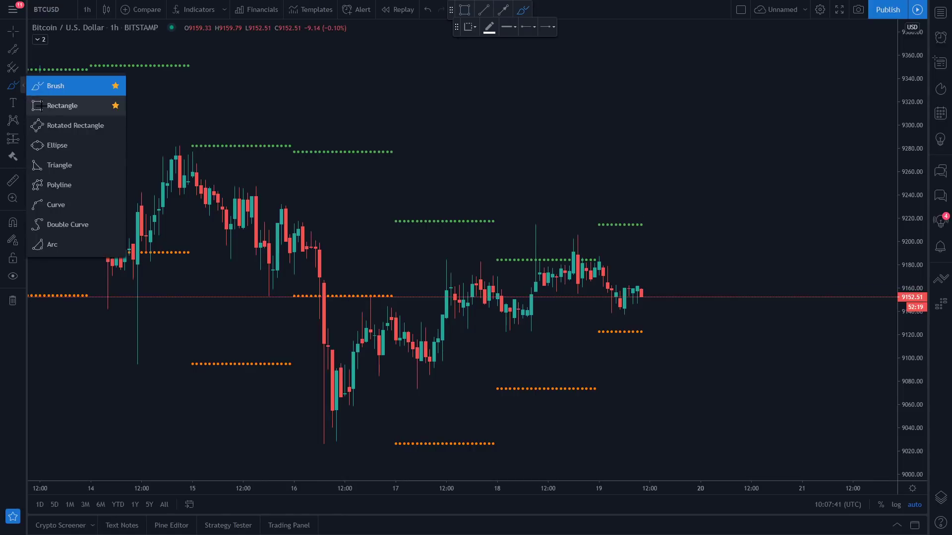
pyautogui.click(62, 105)
pyautogui.moveTo(493, 254); pyautogui.dragTo(603, 267)
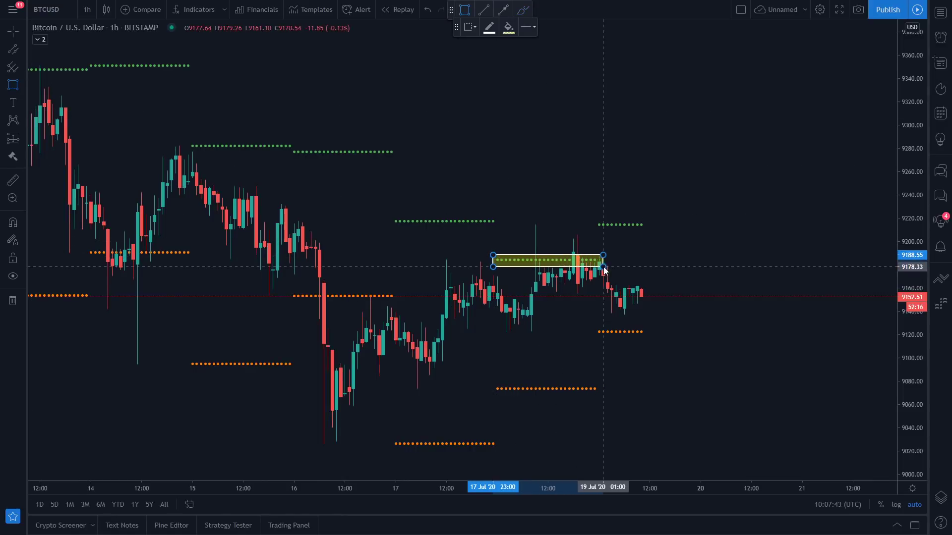
pyautogui.click(612, 268)
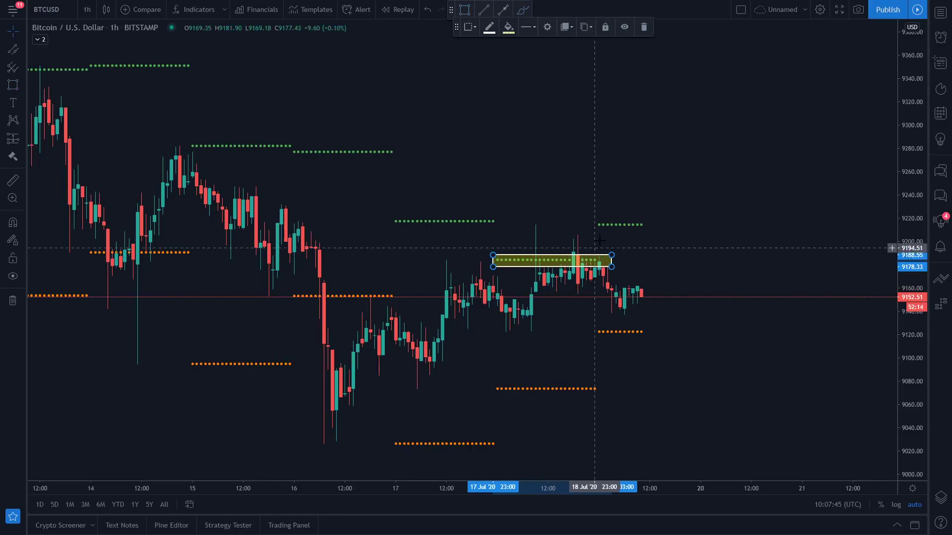
# Hide the CPR indicator, examine the price around the yellow rectangle without its levels, and show the indicator again.
pyautogui.click(39, 39)
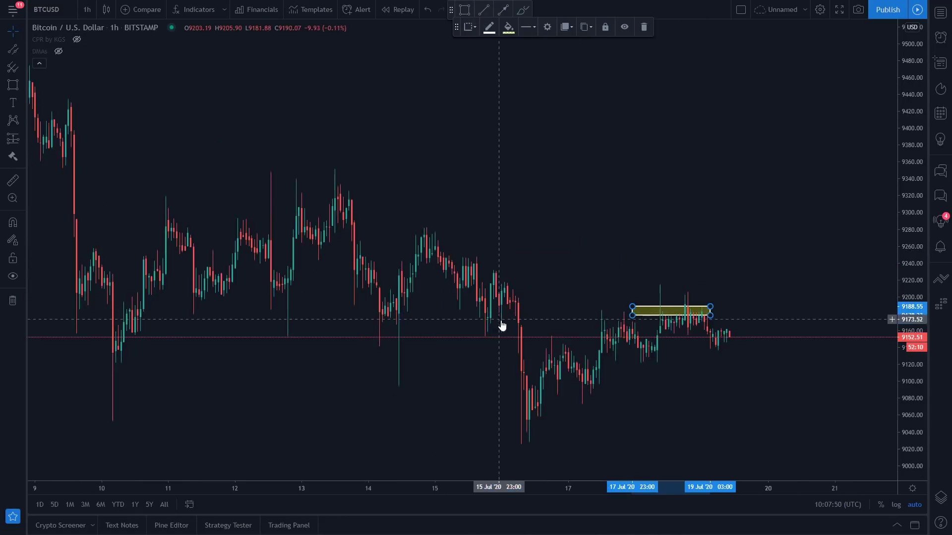
pyautogui.scroll(-6, 501, 325)
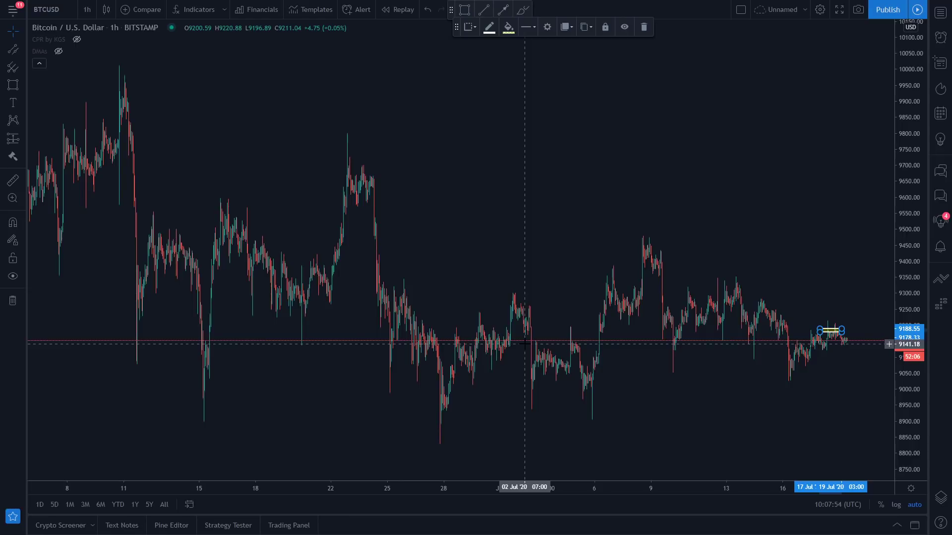
pyautogui.scroll(6, 514, 343)
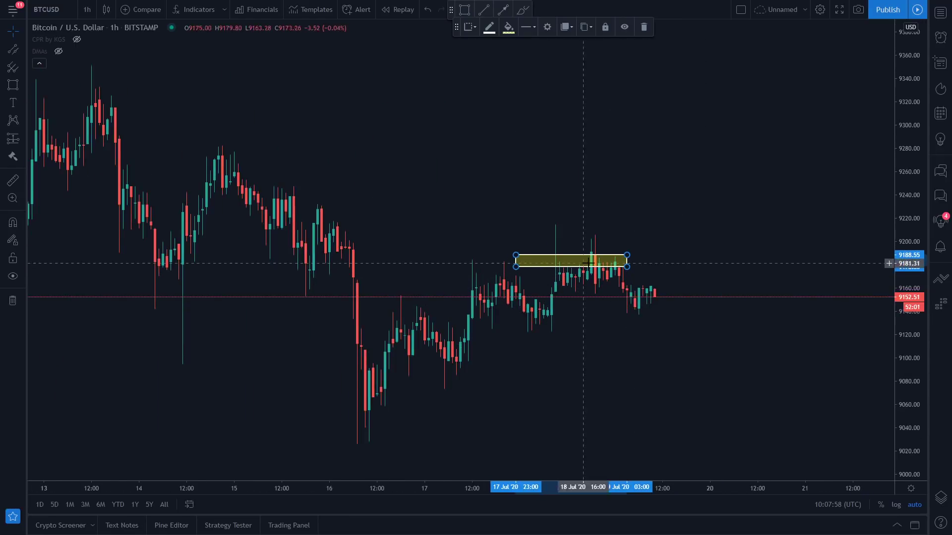
pyautogui.scroll(3, 573, 281)
pyautogui.scroll(-3, 467, 219)
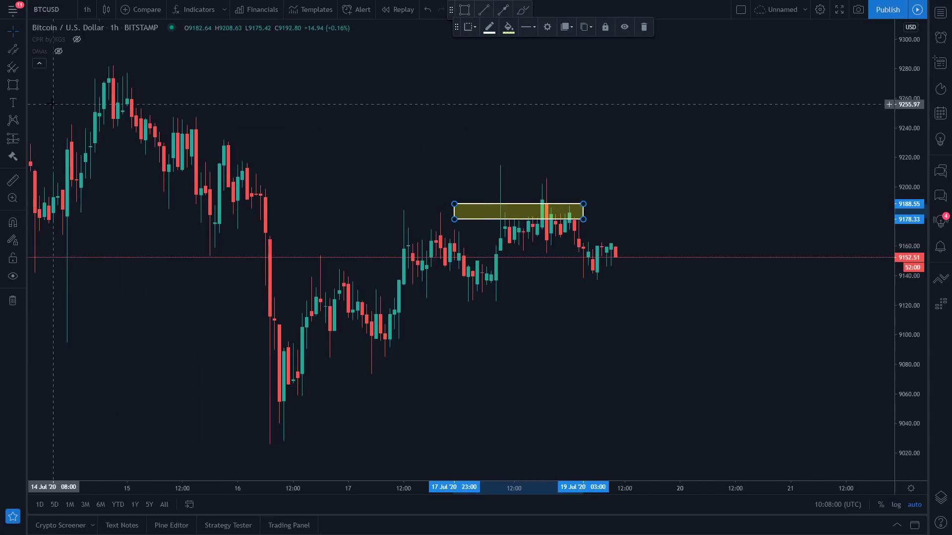
pyautogui.click(75, 39)
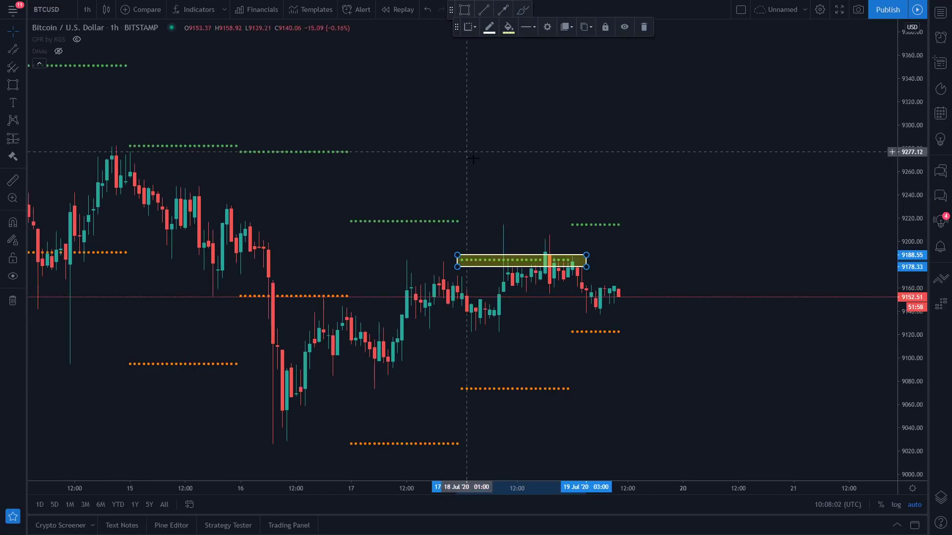
# Draw a red arrow sloping down from beside the rectangle's lower edge on 19 July.
pyautogui.scroll(2, 632, 267)
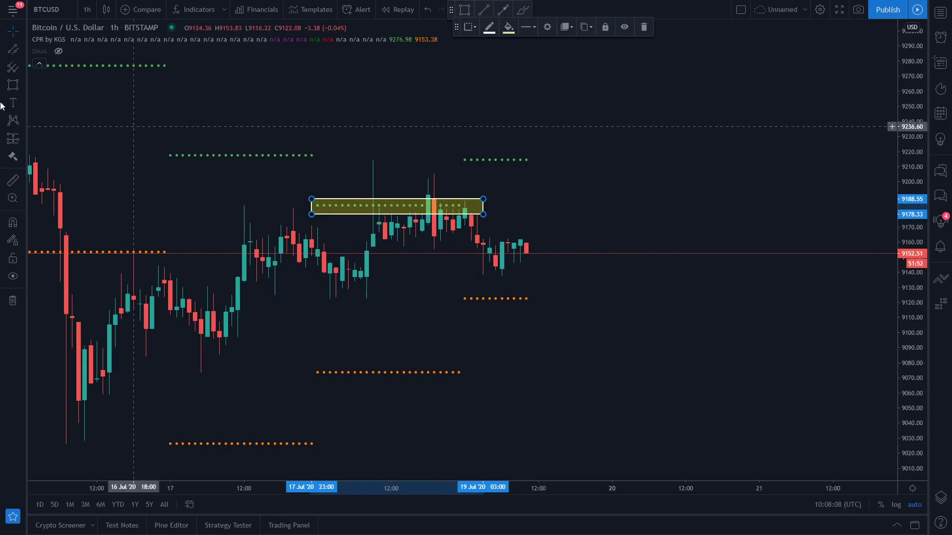
pyautogui.click(22, 54)
pyautogui.click(35, 51)
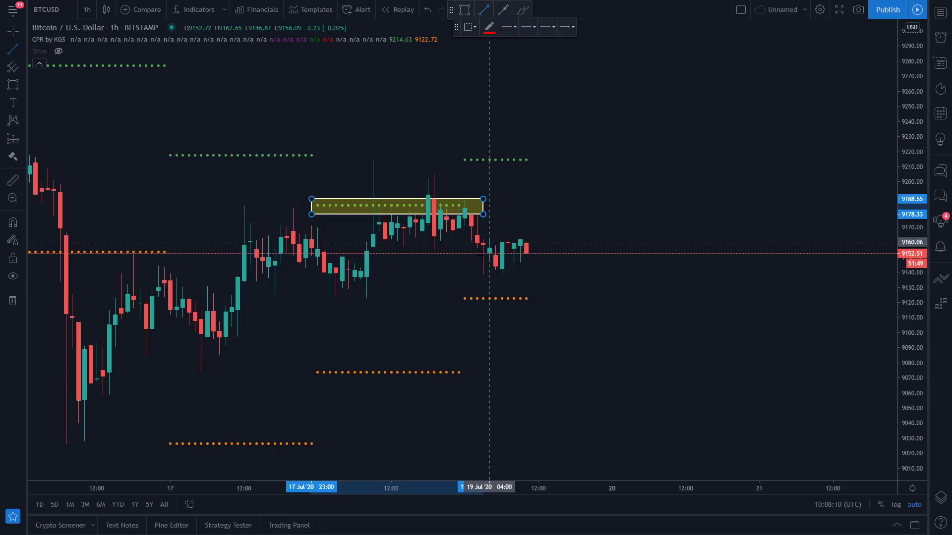
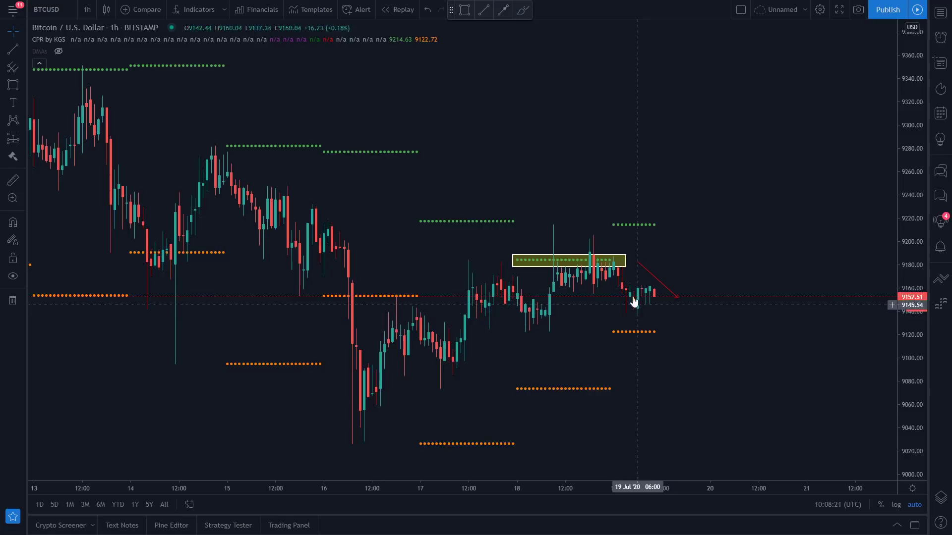
# Mark the 15 July rejection with a red arrow from about 9275 down to 9228 and a yellow rectangle over its green level.
pyautogui.scroll(-2, 198, 129)
pyautogui.click(10, 51)
pyautogui.click(298, 154)
pyautogui.click(377, 209)
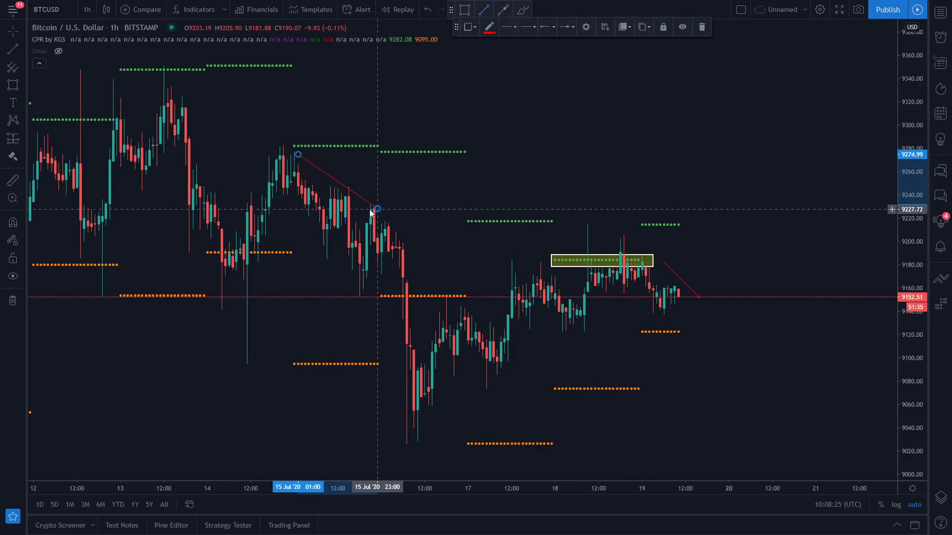
pyautogui.click(13, 85)
pyautogui.moveTo(261, 132); pyautogui.dragTo(382, 152)
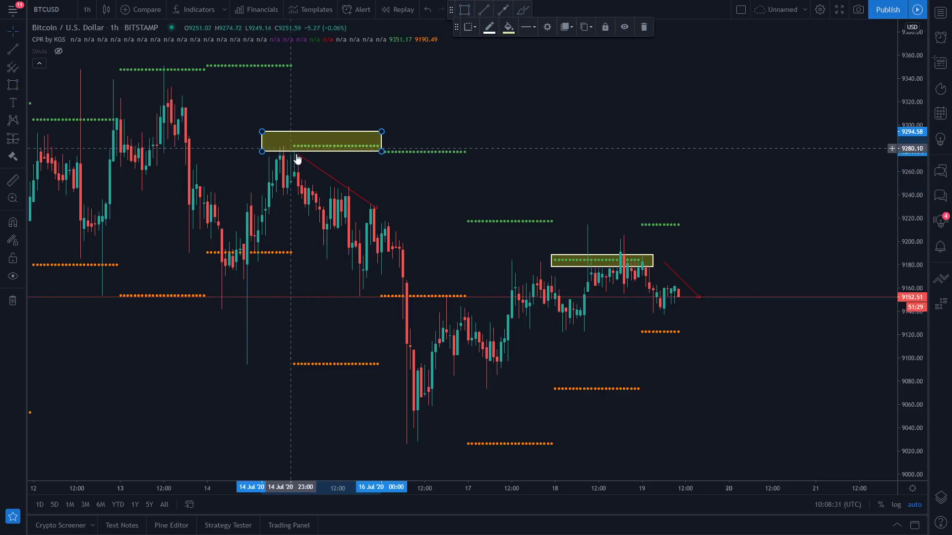
# Mark the 13 July rejection with a red downward arrow from about 9341 and a yellow rectangle over the green level, about 9355 to 9342.
pyautogui.moveTo(259, 208); pyautogui.dragTo(418, 212)
pyautogui.click(13, 48)
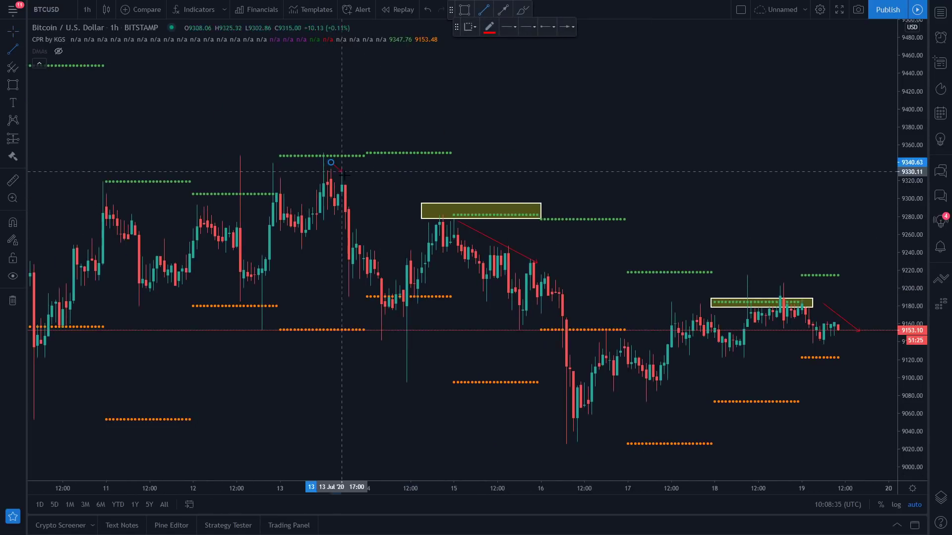
pyautogui.click(374, 228)
pyautogui.click(13, 84)
pyautogui.click(272, 149)
pyautogui.click(320, 163)
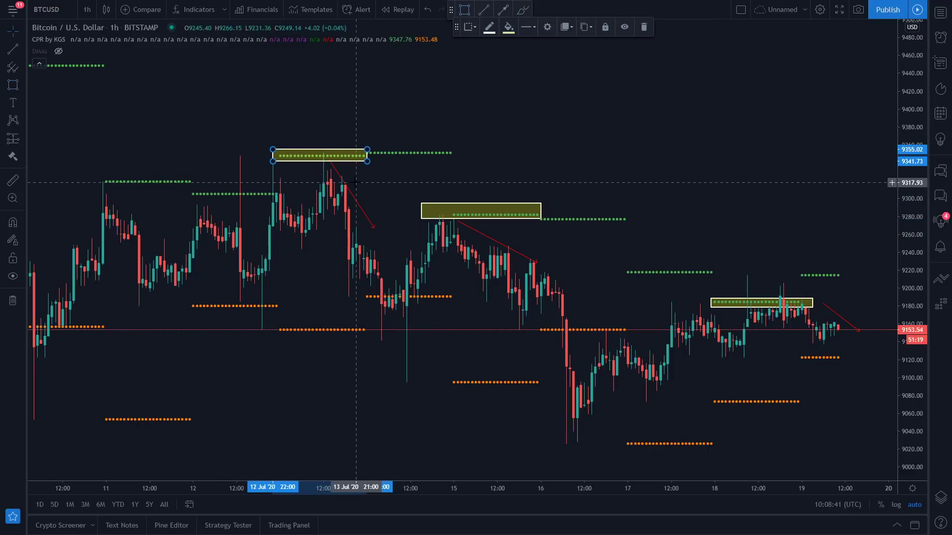
# Mark the 11 July rejection with a red arrow from about 9305 down to 9245 and a yellow rectangle over its green level.
pyautogui.moveTo(362, 241); pyautogui.dragTo(518, 285)
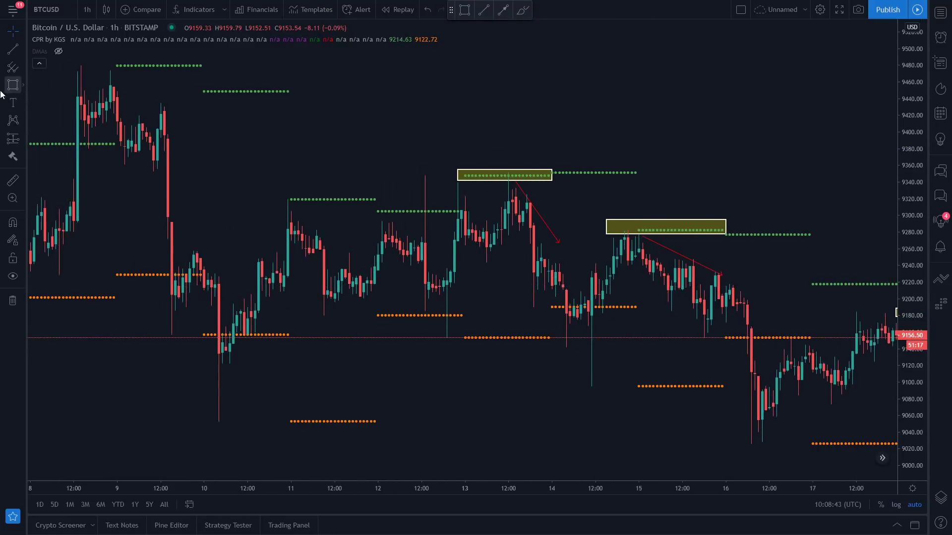
pyautogui.click(13, 50)
pyautogui.click(313, 210)
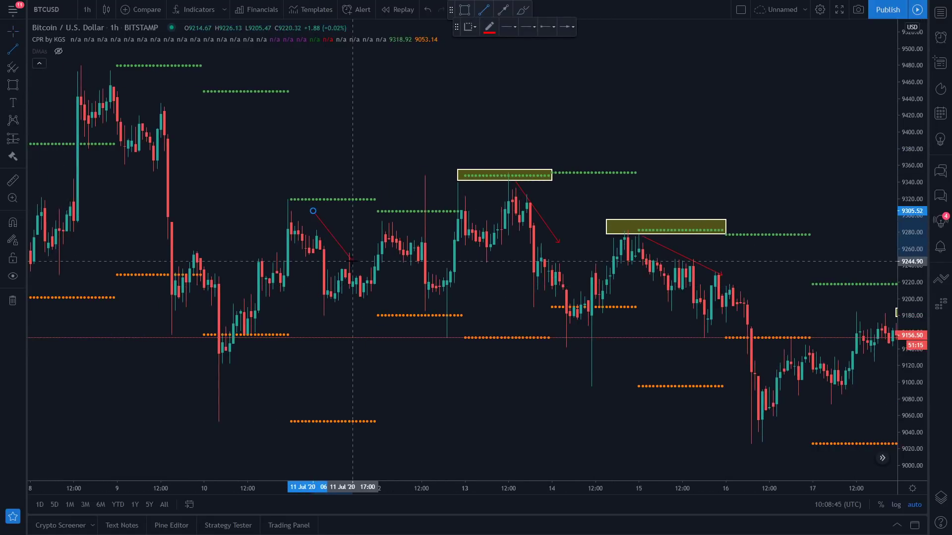
pyautogui.click(353, 261)
pyautogui.hotkey('alt', 'shift', 'r')
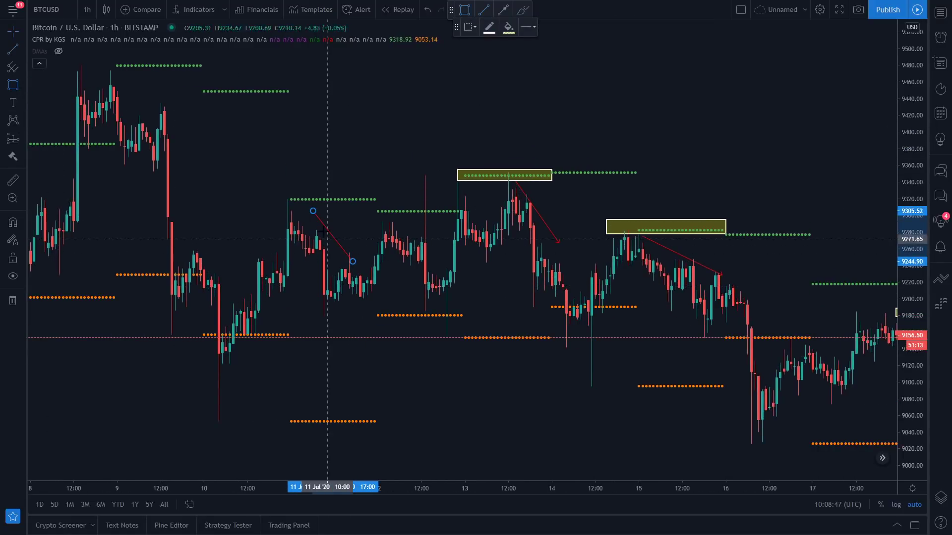
pyautogui.click(288, 191)
pyautogui.click(381, 204)
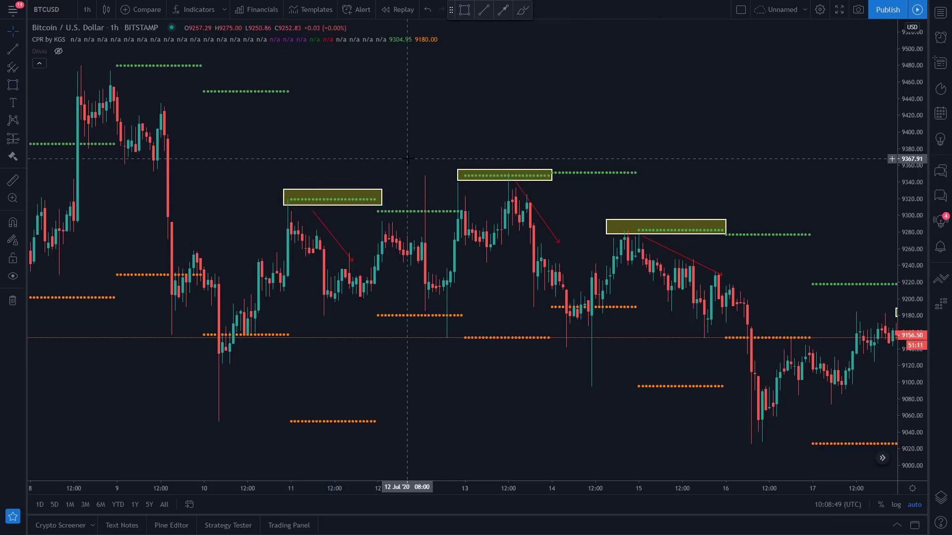
# Mark the 9 July rejection with a yellow rectangle over its green level, from 8 July to 10 July, and a red downward arrow.
pyautogui.moveTo(407, 159); pyautogui.dragTo(365, 158)
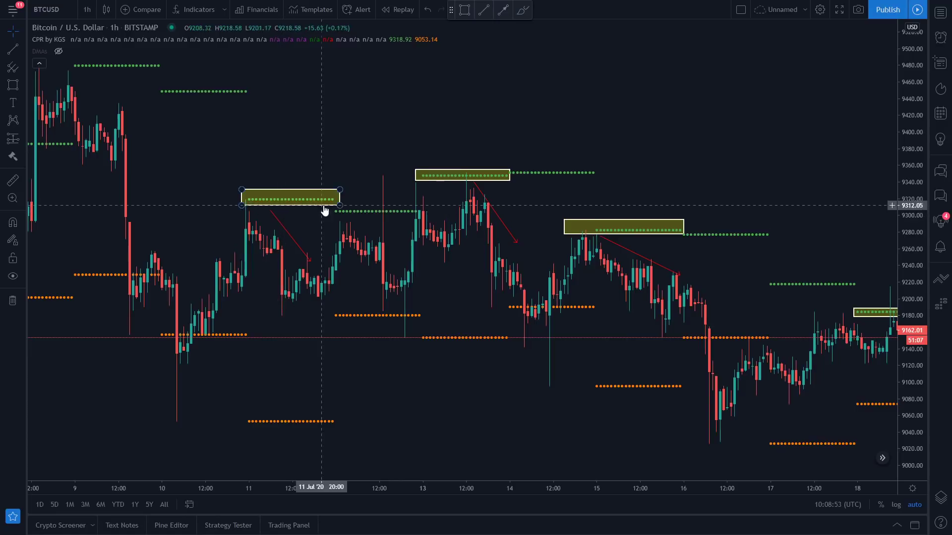
pyautogui.click(287, 236)
pyautogui.moveTo(205, 174); pyautogui.dragTo(417, 175)
pyautogui.click(12, 86)
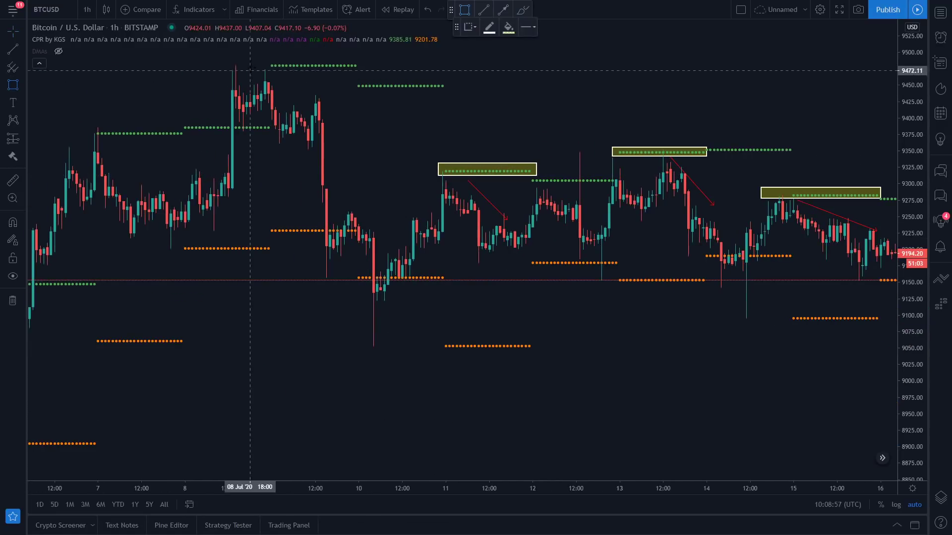
pyautogui.moveTo(243, 64); pyautogui.dragTo(367, 69)
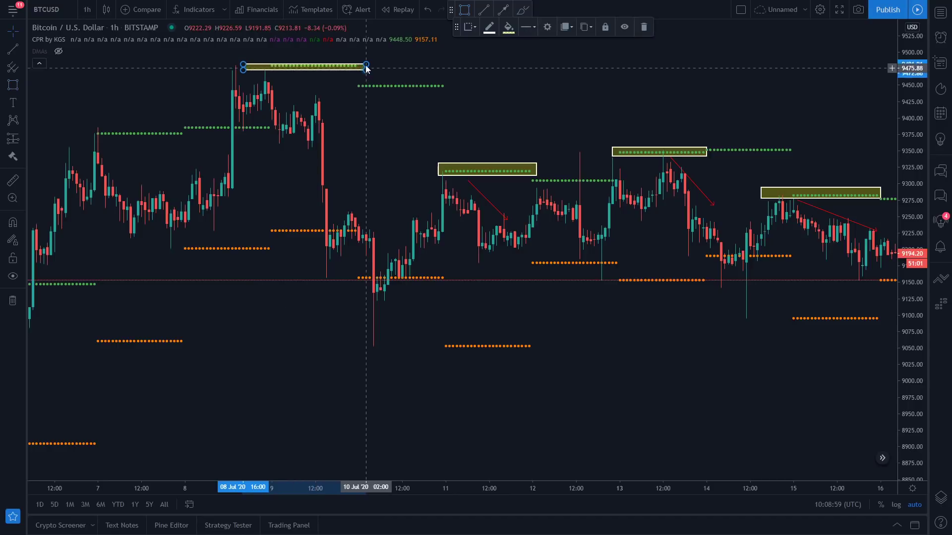
pyautogui.click(13, 49)
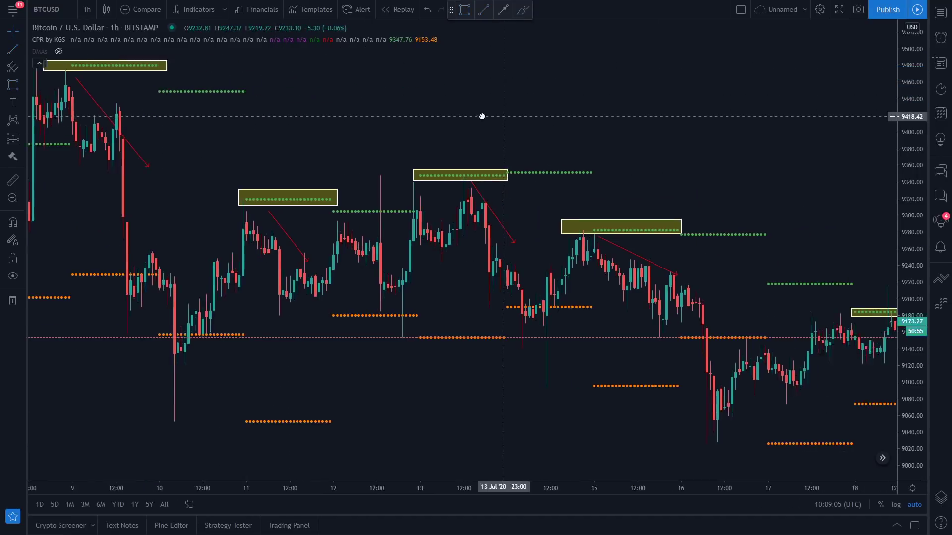
# Mark the 7 July rejection with a red downward arrow and a yellow rectangle over its green level, about 9390 to 9365.
pyautogui.moveTo(482, 116); pyautogui.dragTo(385, 165)
pyautogui.hscroll(5, 456, 155)
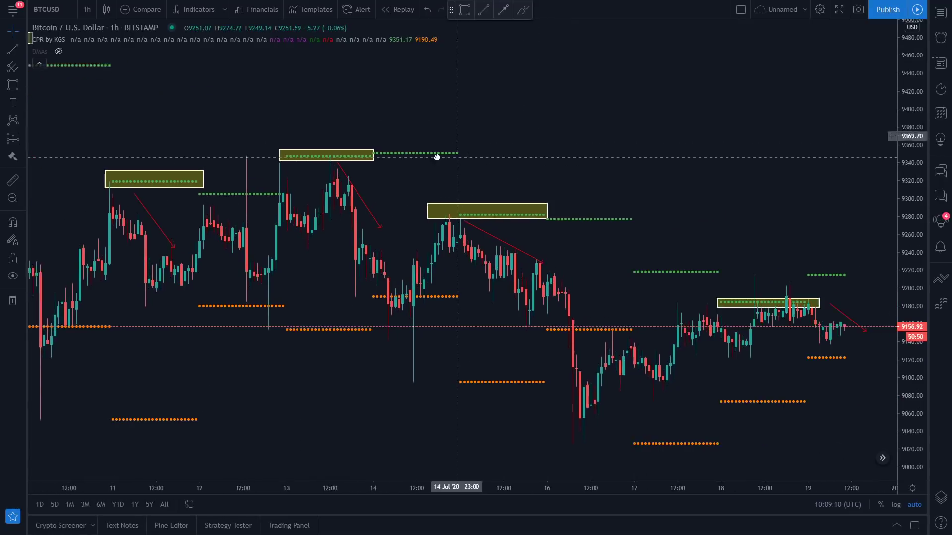
pyautogui.scroll(-3, 443, 174)
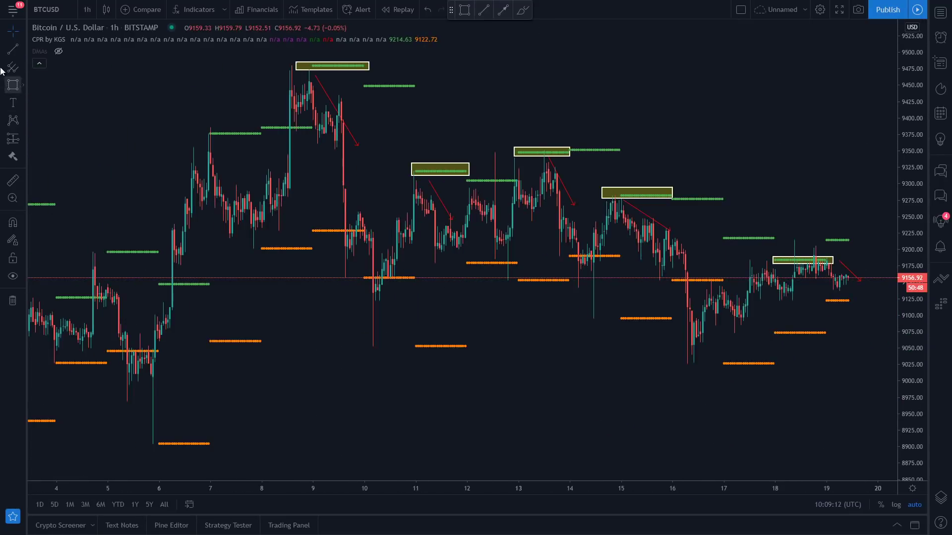
pyautogui.hotkey('alt', 't')
pyautogui.click(219, 147)
pyautogui.click(251, 180)
pyautogui.click(13, 84)
pyautogui.moveTo(192, 125); pyautogui.dragTo(261, 142)
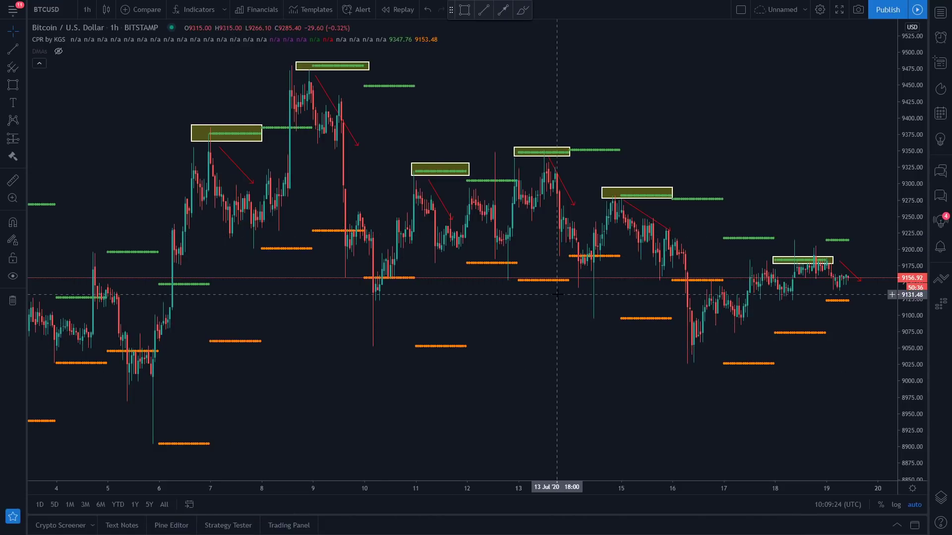
# Draw green-bordered rectangles over the orange levels of 14 July, about 9199 to 9181, and 12 July, about 9193 to 9168.
pyautogui.scroll(3, 553, 288)
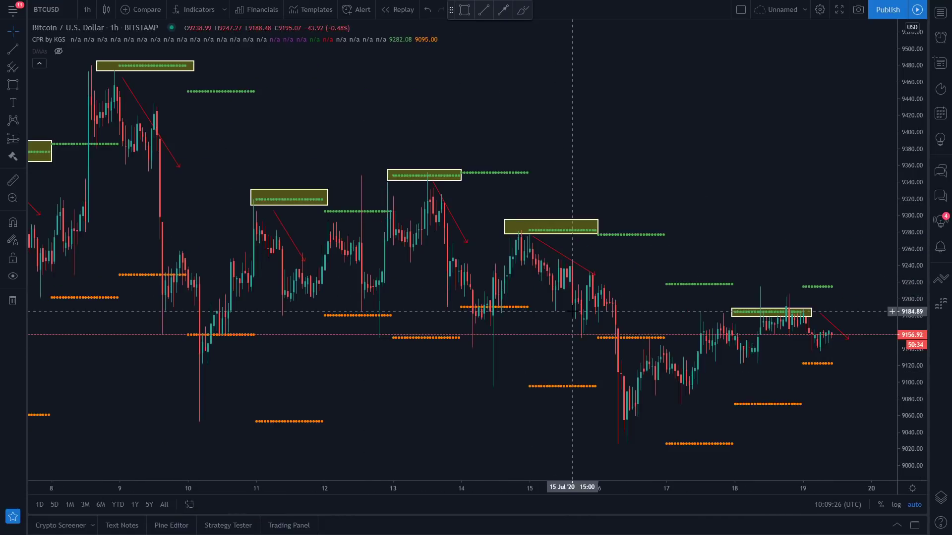
pyautogui.scroll(-2, 572, 311)
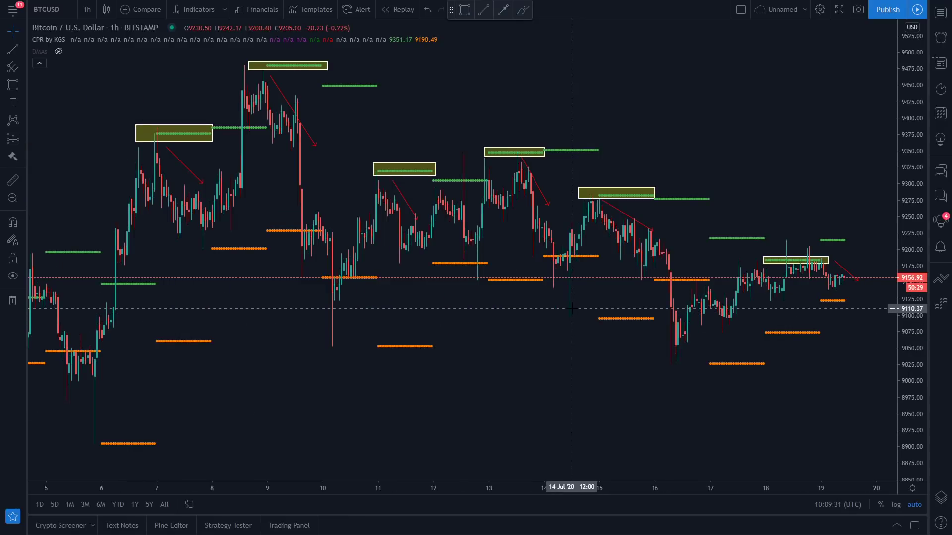
pyautogui.scroll(2, 657, 388)
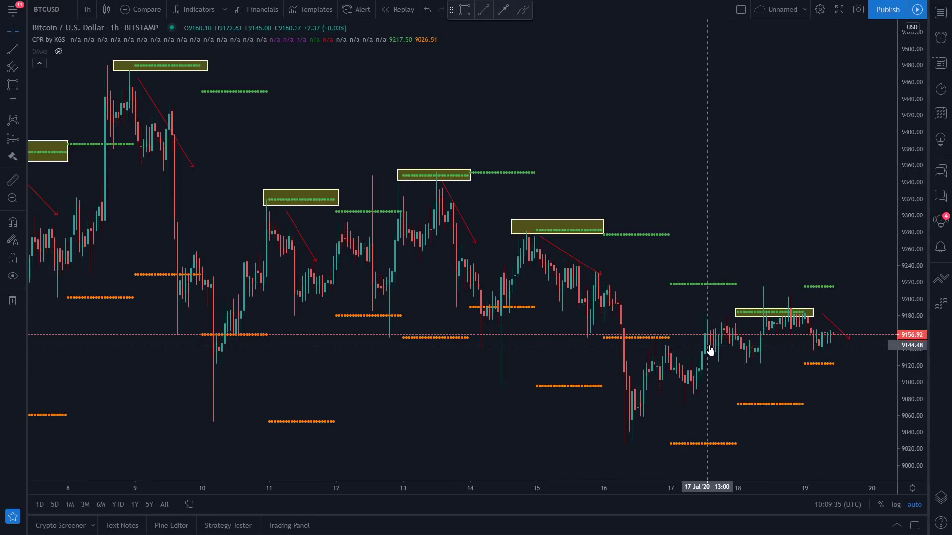
pyautogui.moveTo(724, 337)
pyautogui.mouseDown()
pyautogui.moveTo(555, 193)
pyautogui.moveTo(688, 190)
pyautogui.mouseUp()
pyautogui.click(465, 9)
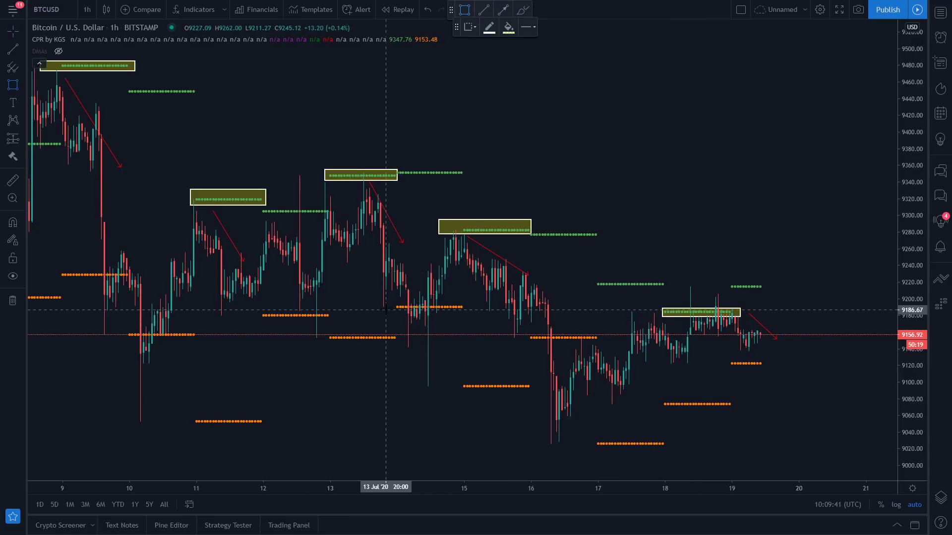
pyautogui.click(490, 28)
pyautogui.click(523, 55)
pyautogui.moveTo(392, 300); pyautogui.dragTo(468, 314)
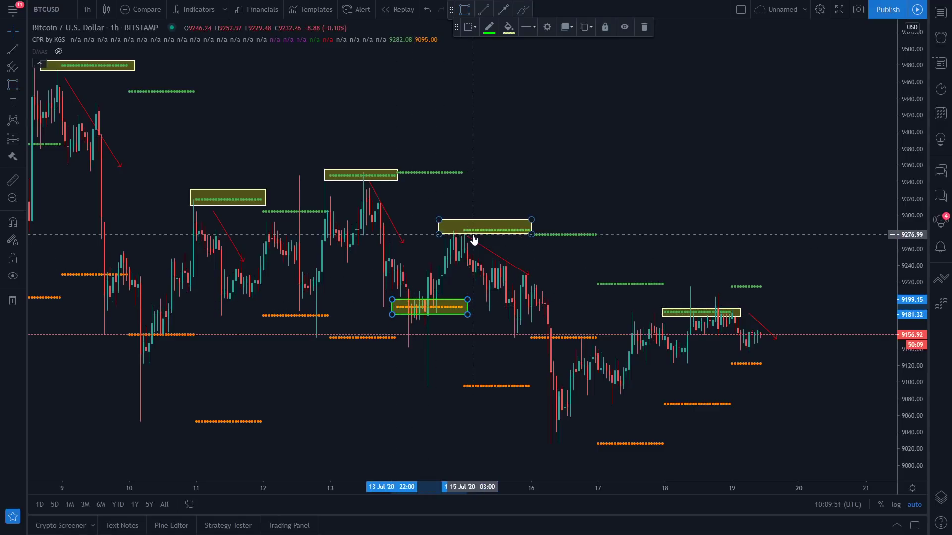
pyautogui.click(13, 84)
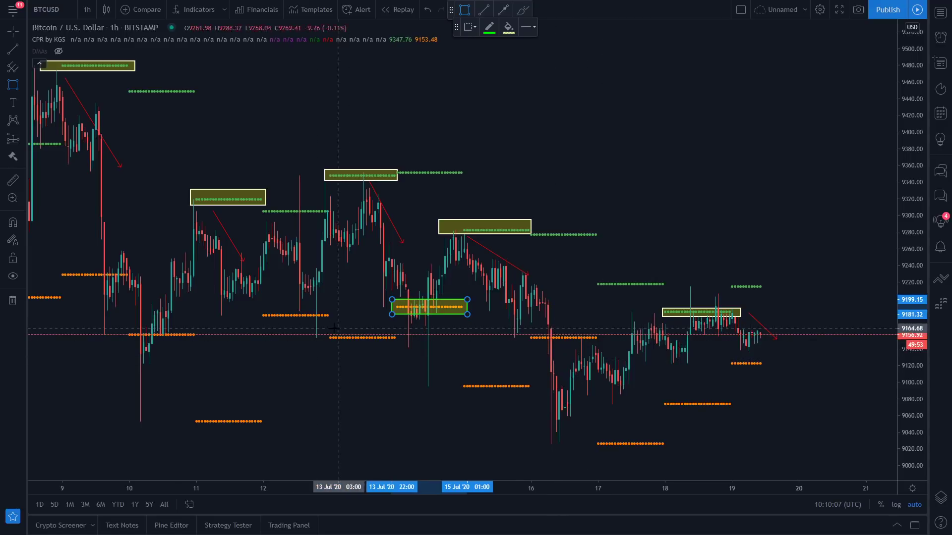
pyautogui.moveTo(260, 305); pyautogui.dragTo(333, 326)
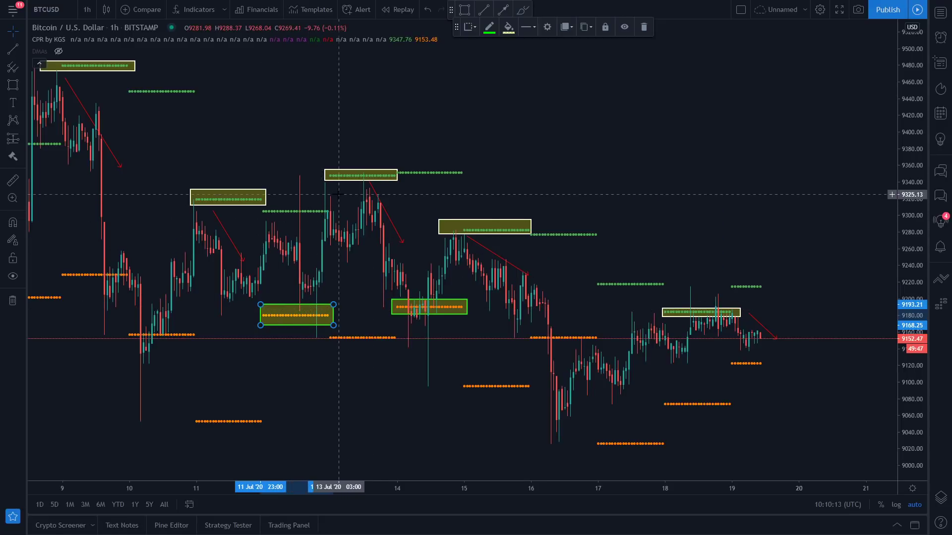
# Draw green-bordered rectangles over the orange levels of 10 July, about 9171 to 9147, and 8 July, about 9212 to 9189.
pyautogui.click(218, 340)
pyautogui.hscroll(-5, 230, 344)
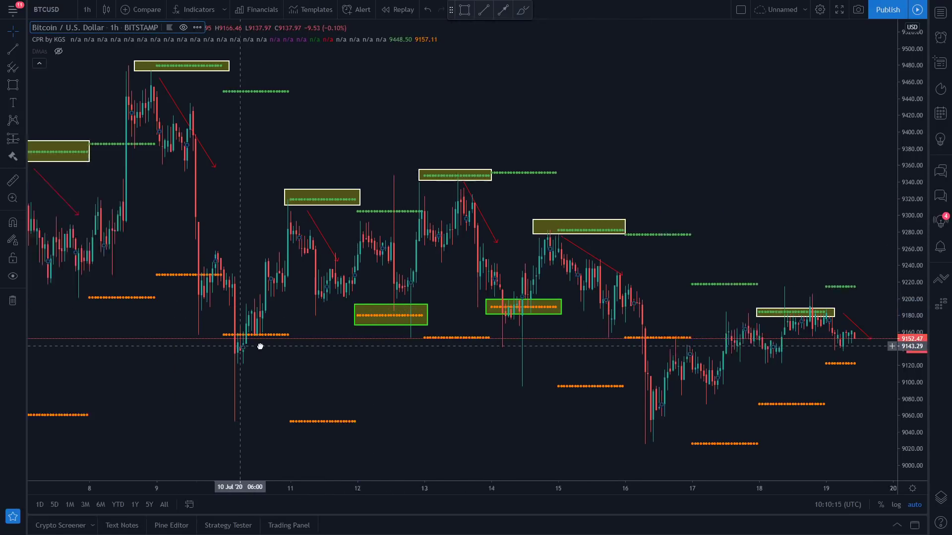
pyautogui.click(18, 85)
pyautogui.moveTo(356, 268); pyautogui.dragTo(431, 284)
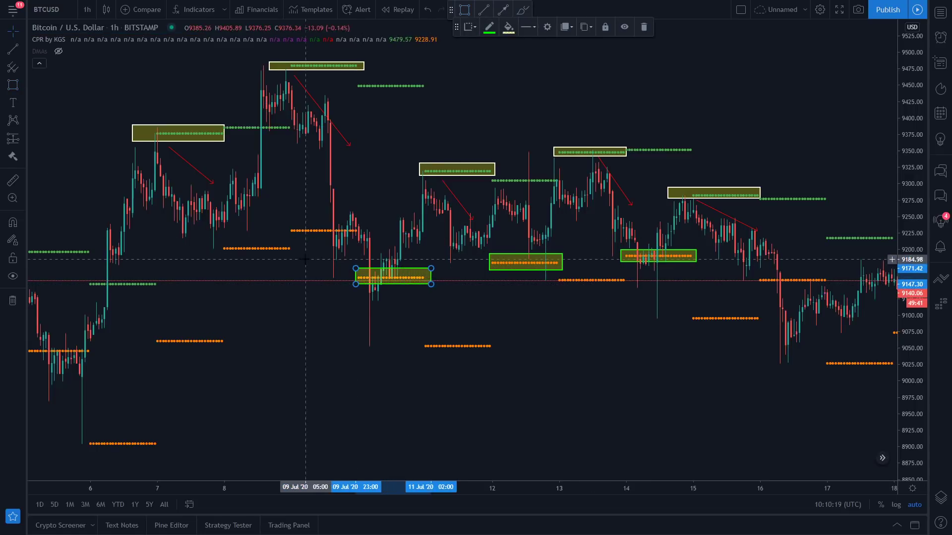
pyautogui.click(13, 86)
pyautogui.moveTo(199, 242); pyautogui.dragTo(297, 257)
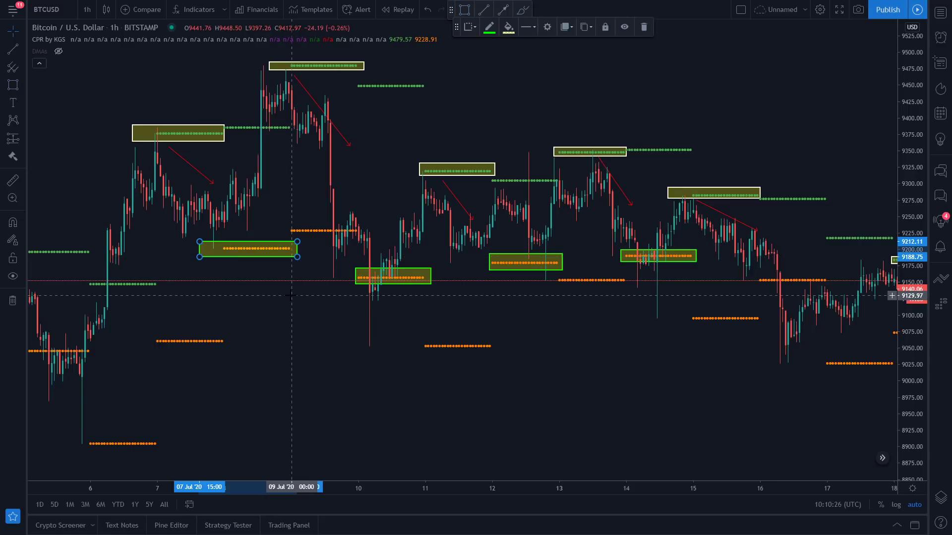
# Draw green-bordered rectangles over the orange levels of 5 July and 4 July, the latter about 9034 to 9016.
pyautogui.moveTo(306, 333); pyautogui.dragTo(442, 329)
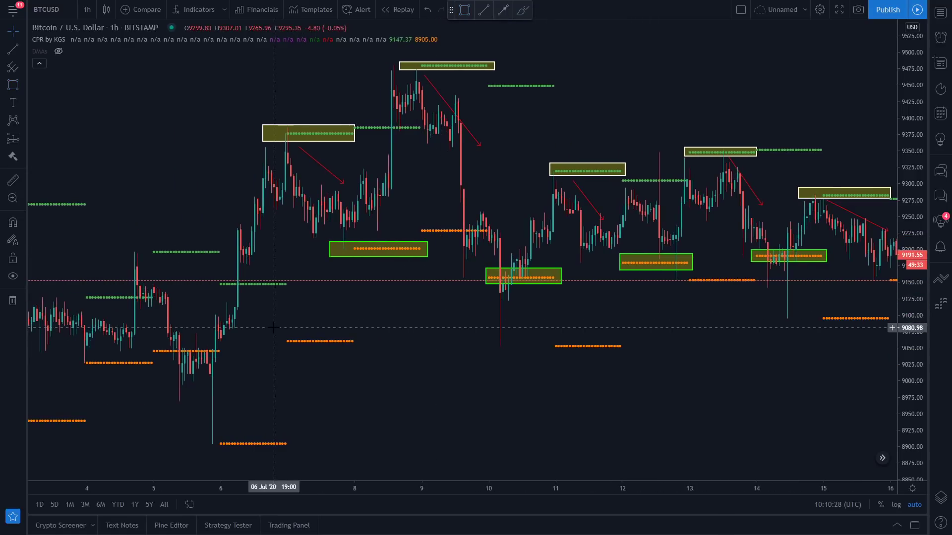
pyautogui.click(8, 91)
pyautogui.moveTo(143, 347)
pyautogui.mouseDown()
pyautogui.moveTo(227, 369)
pyautogui.moveTo(456, 318)
pyautogui.moveTo(605, 317)
pyautogui.mouseUp()
pyautogui.click(465, 10)
pyautogui.moveTo(395, 326); pyautogui.dragTo(481, 335)
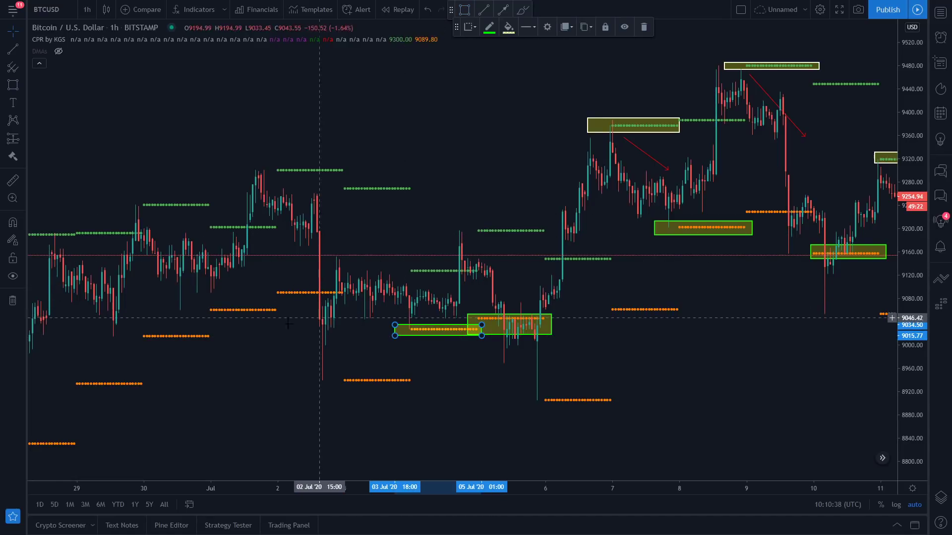
# Examine the daily green and orange levels from mid-June to 19 July, comparing price reactions at the marked and unmarked levels.
pyautogui.moveTo(619, 336); pyautogui.dragTo(471, 283)
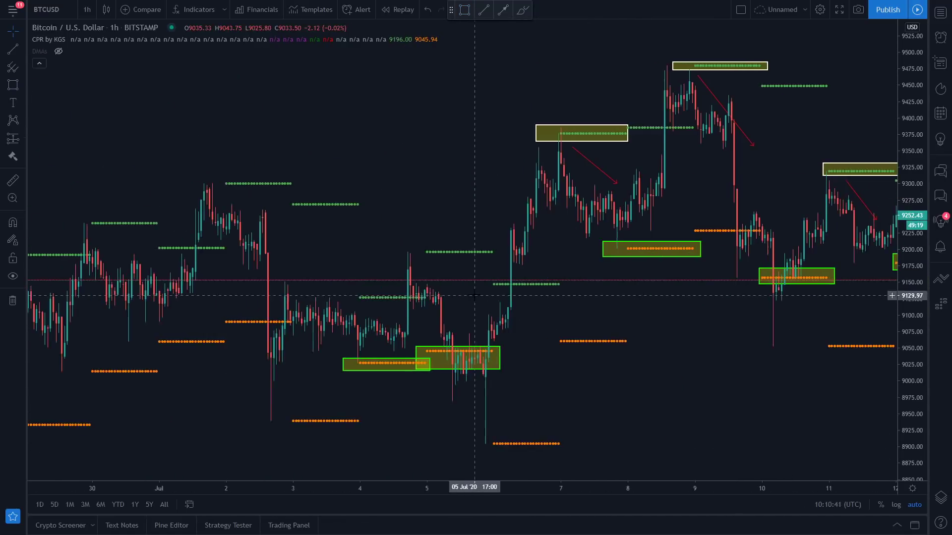
pyautogui.moveTo(154, 270); pyautogui.dragTo(330, 221)
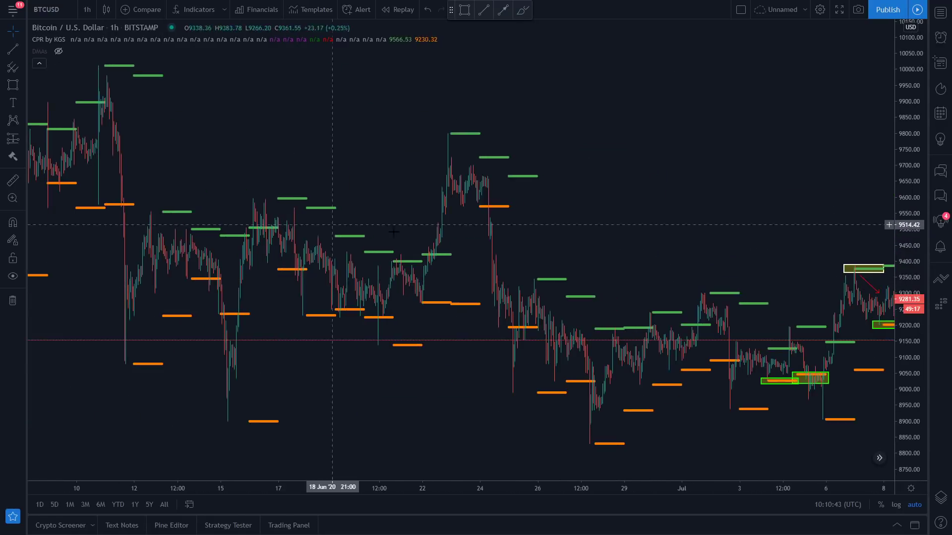
pyautogui.moveTo(742, 248); pyautogui.dragTo(272, 298)
pyautogui.scroll(4, 351, 327)
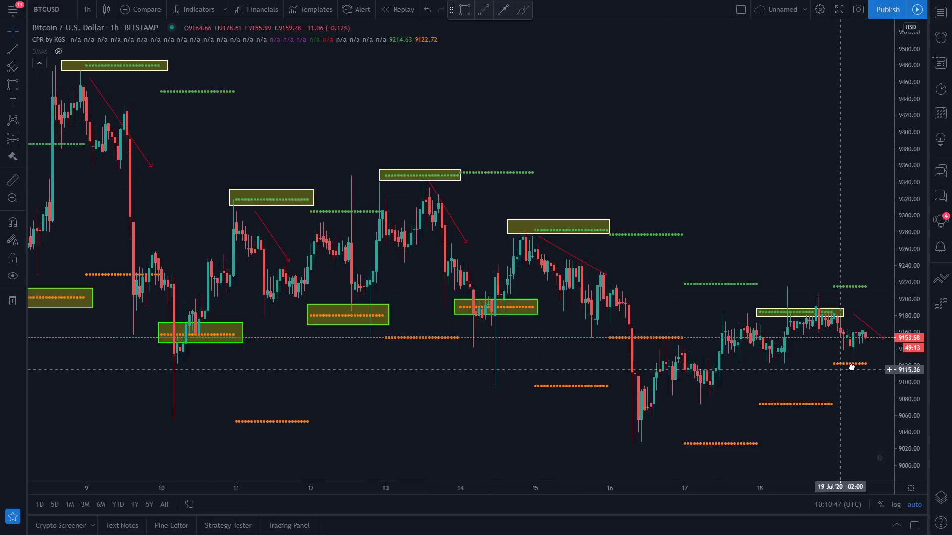
pyautogui.scroll(-2, 851, 366)
pyautogui.moveTo(852, 366); pyautogui.dragTo(689, 376)
pyautogui.scroll(3, 347, 326)
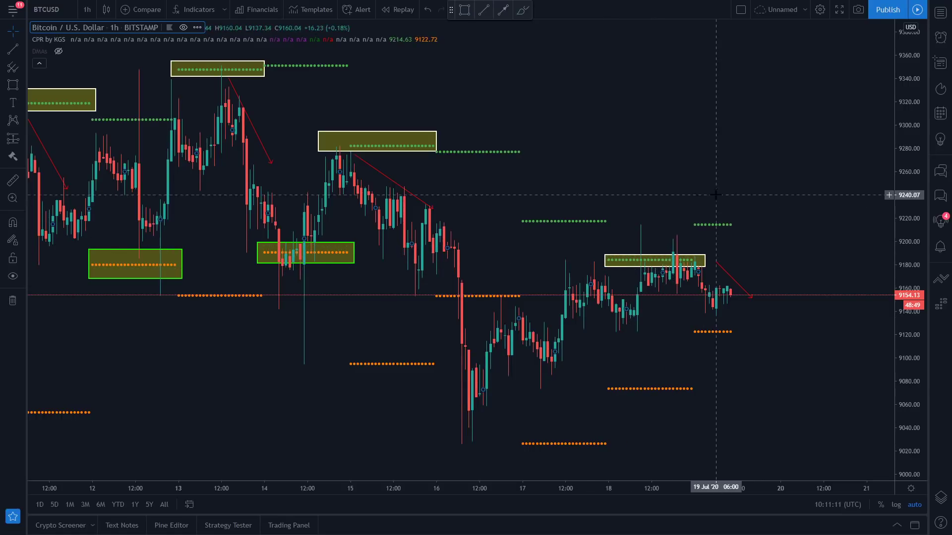
pyautogui.scroll(-4, 540, 214)
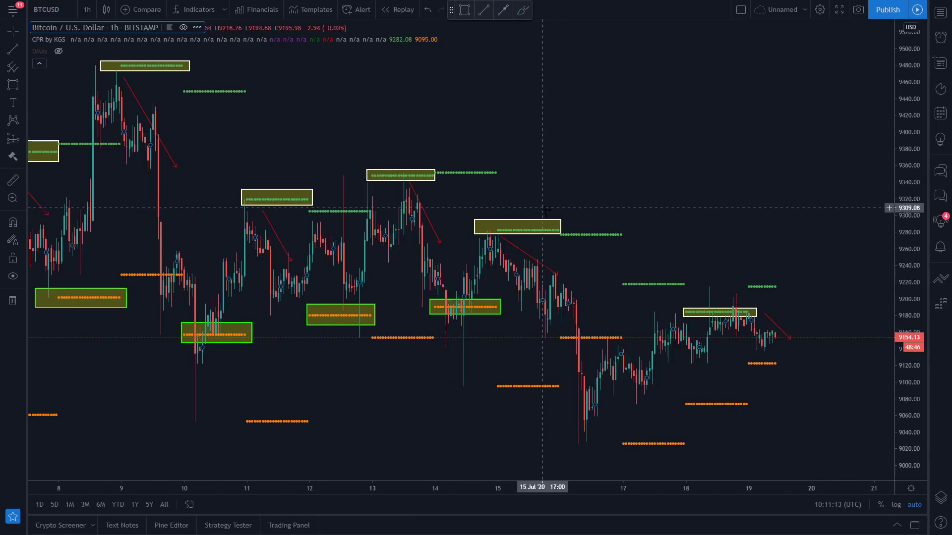
pyautogui.moveTo(658, 214); pyautogui.dragTo(738, 208)
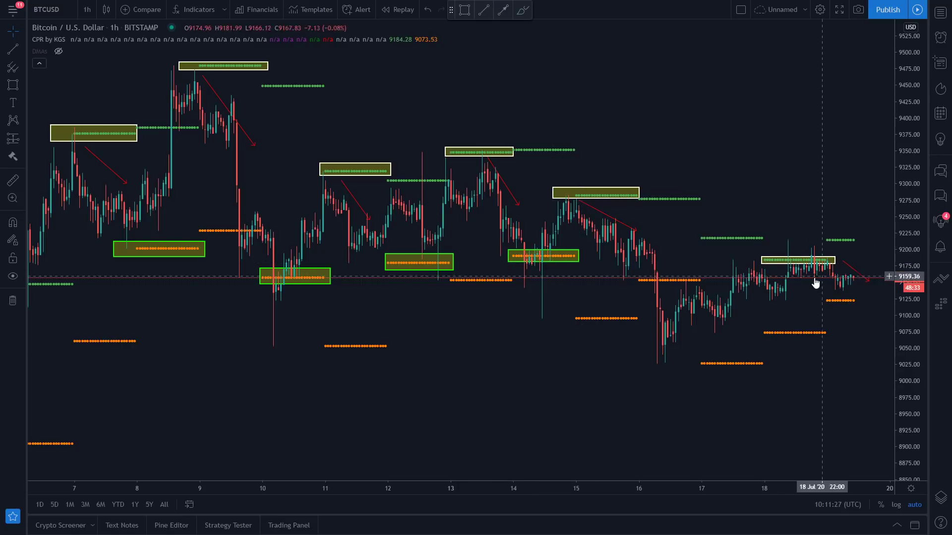
pyautogui.scroll(3, 799, 263)
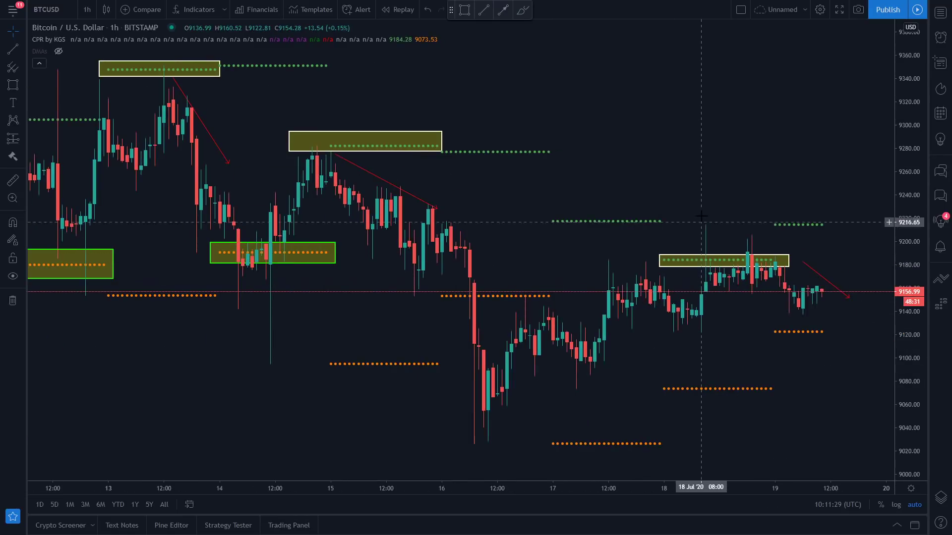
pyautogui.hscroll(-10, 743, 141)
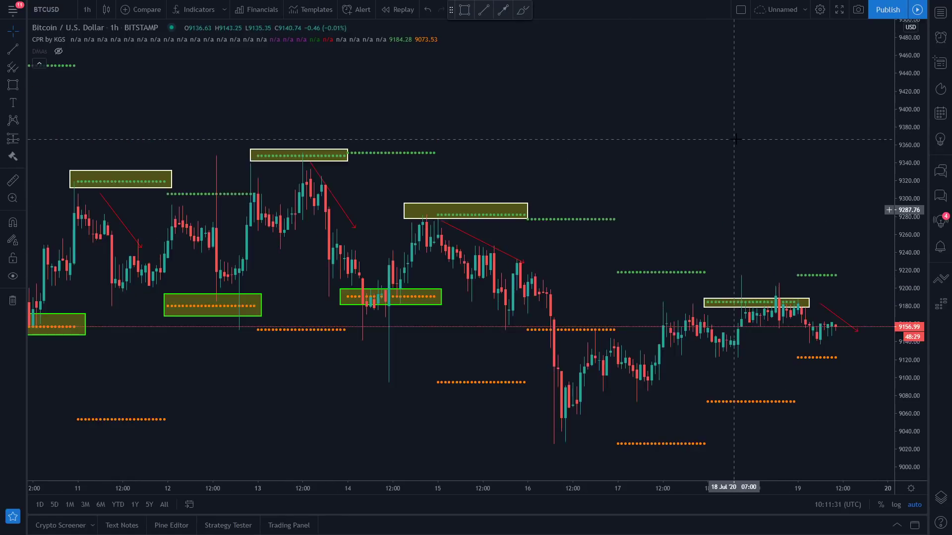
pyautogui.hscroll(-6, 637, 141)
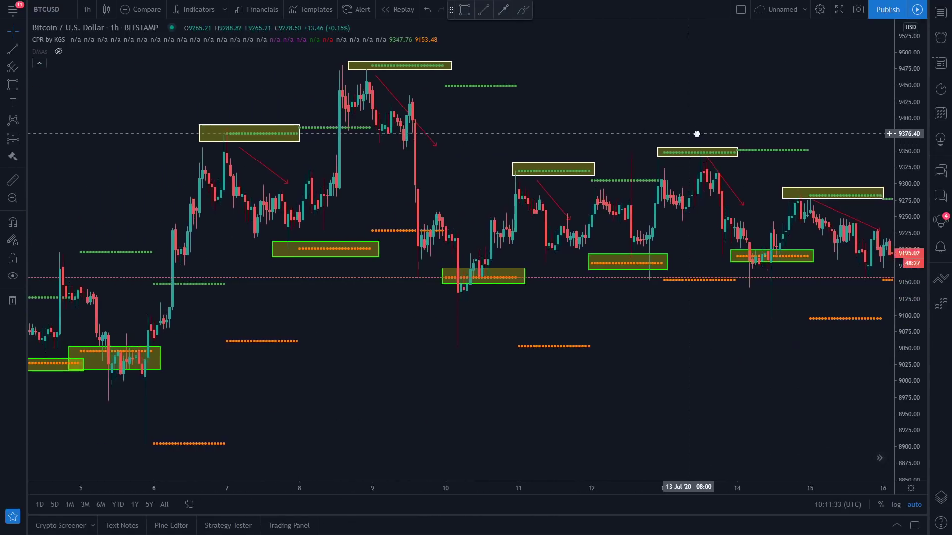
# Highlight the 6 July rise with a green-bordered rectangle from 5 July 21:00 to 6 July 19:00 and delete it.
pyautogui.click(13, 84)
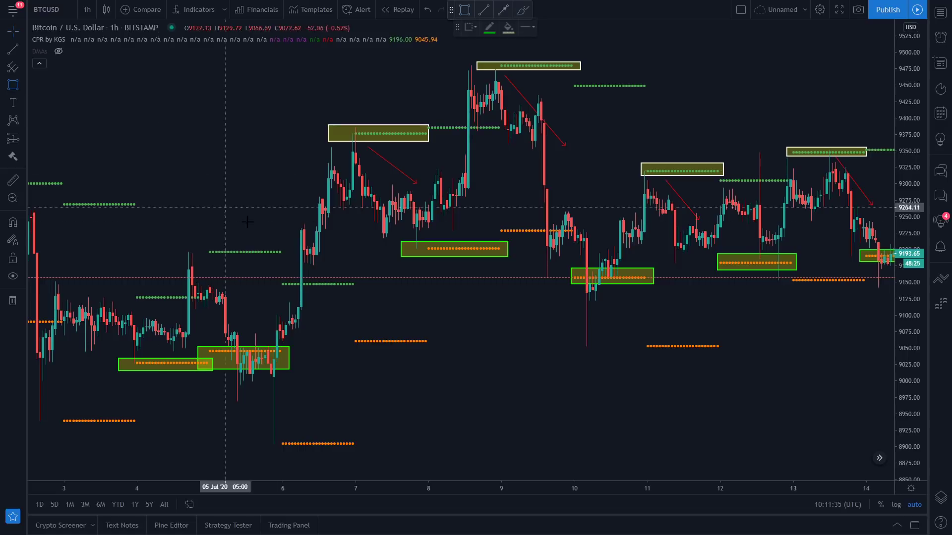
pyautogui.moveTo(277, 212); pyautogui.dragTo(343, 317)
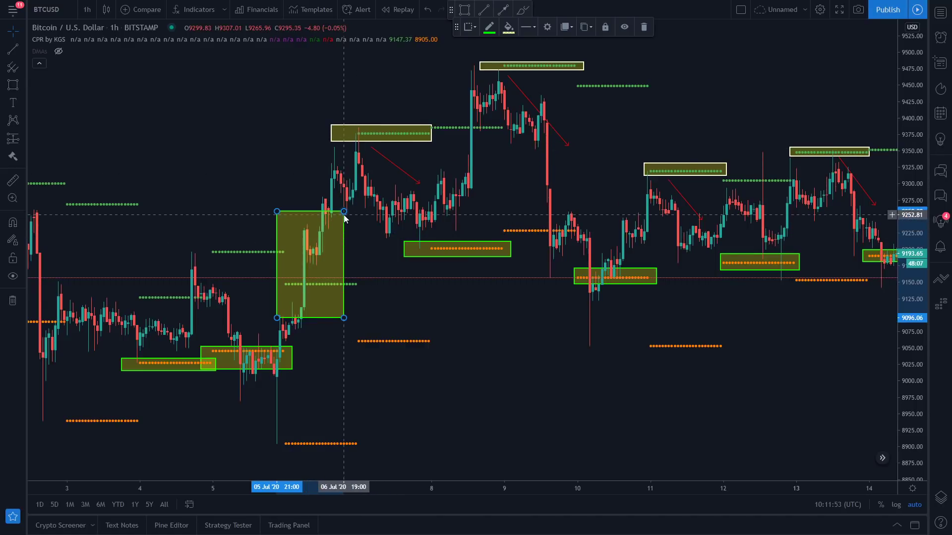
pyautogui.press('Delete')
pyautogui.moveTo(411, 214); pyautogui.dragTo(330, 214)
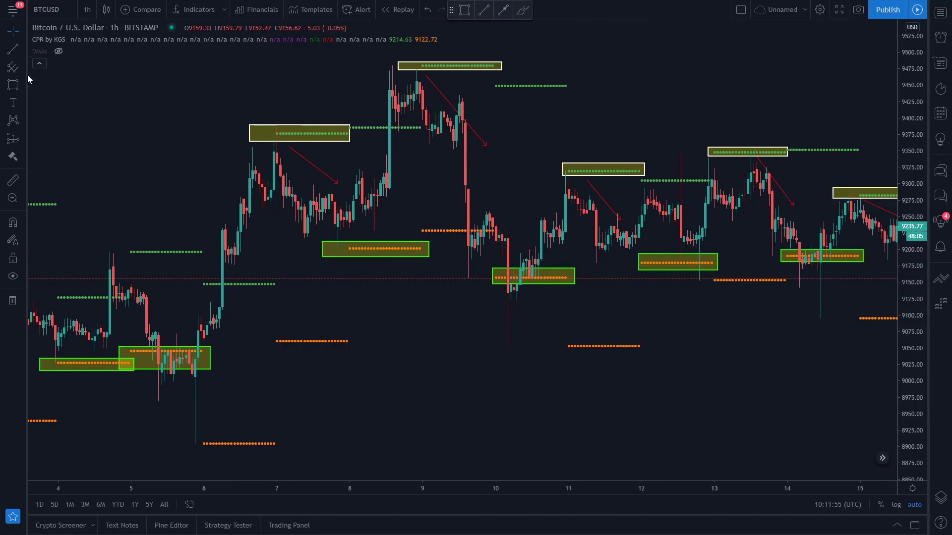
# Highlight the 8 July rise with a green-bordered rectangle from about 9283 to 9478 and undo it.
pyautogui.click(14, 86)
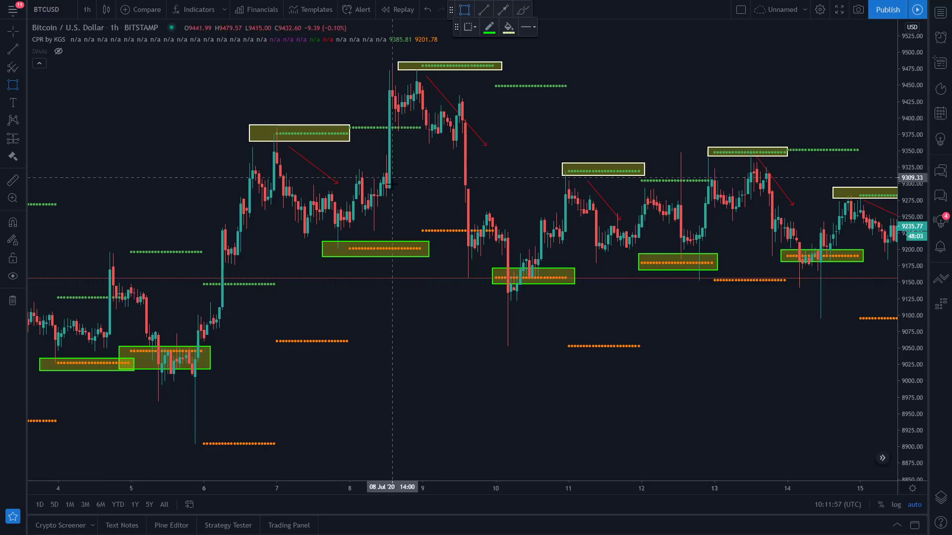
pyautogui.moveTo(389, 194)
pyautogui.mouseDown()
pyautogui.moveTo(400, 70)
pyautogui.moveTo(384, 66)
pyautogui.mouseUp()
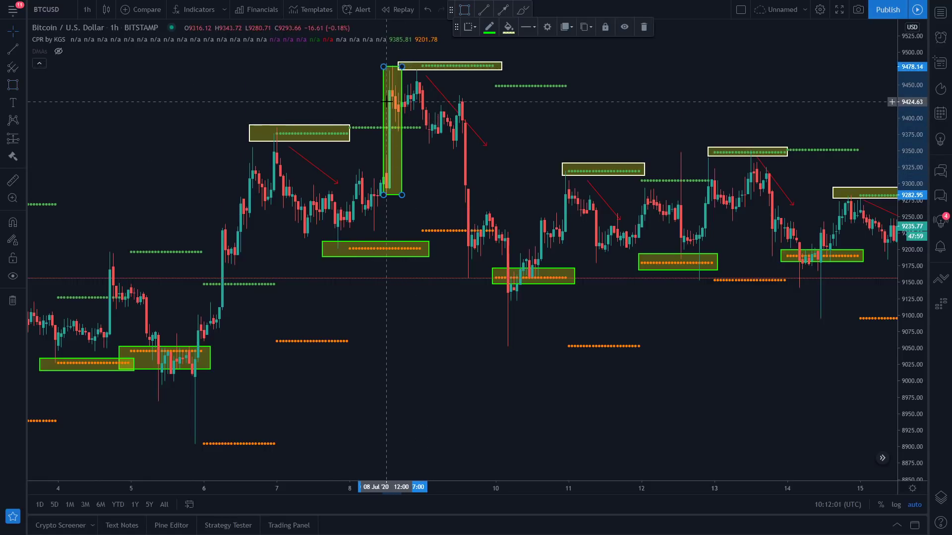
pyautogui.click(367, 197)
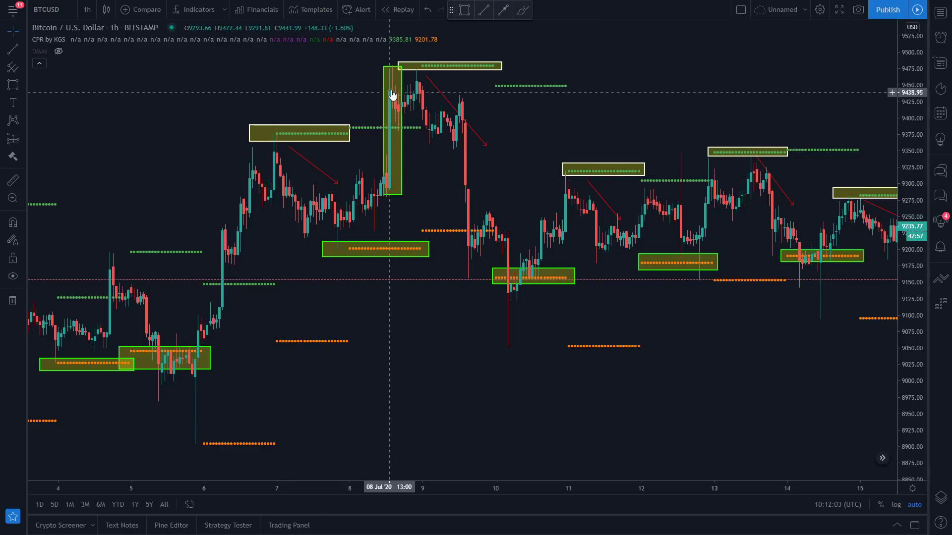
pyautogui.hotkey('ctrl', 'z')
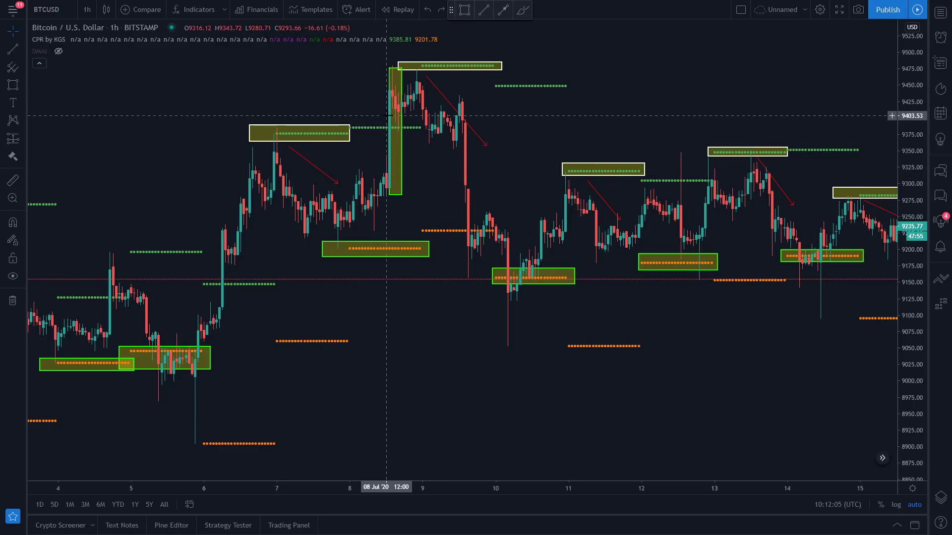
# Highlight the 4 July rise, about 9069 to 9213, and the 1 July rise, about 9148 to 9261, with rectangles and undo both.
pyautogui.hscroll(-10, 392, 123)
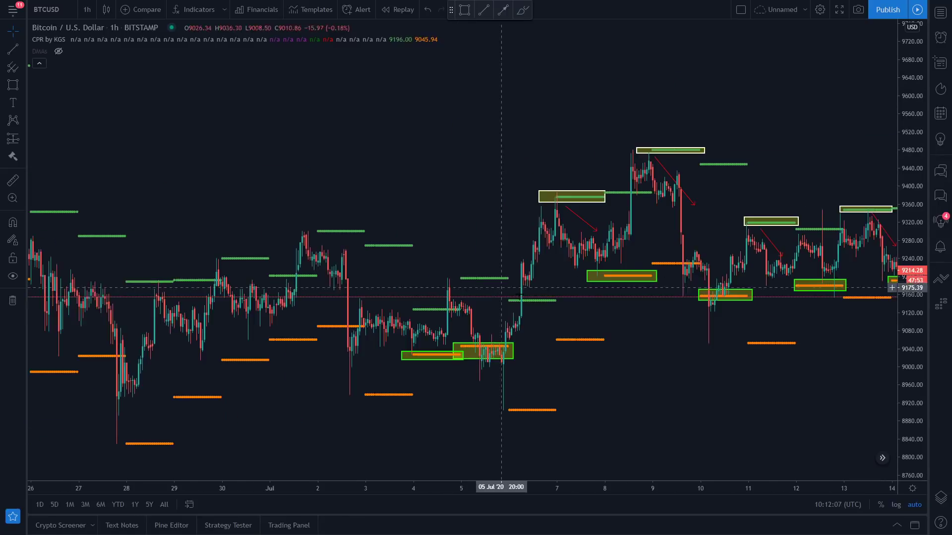
pyautogui.click(13, 85)
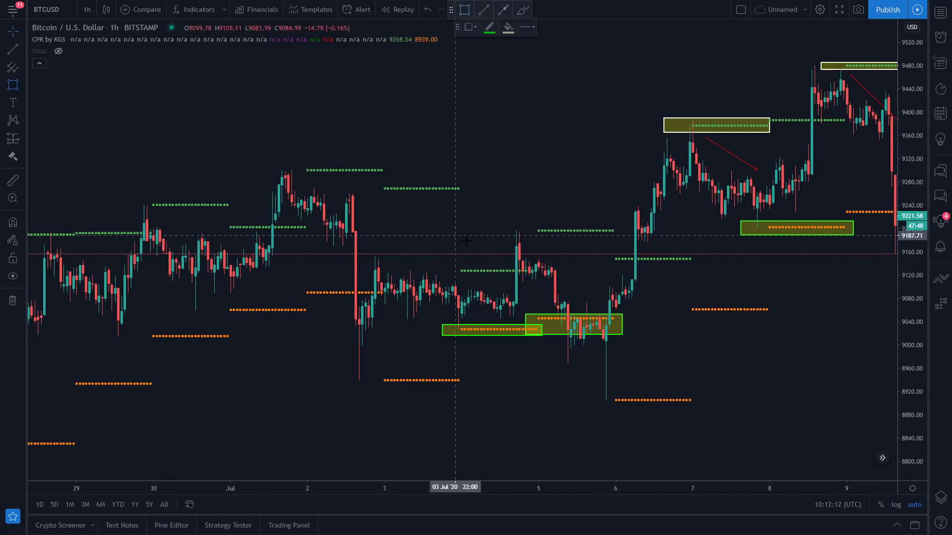
pyautogui.moveTo(503, 221); pyautogui.dragTo(526, 305)
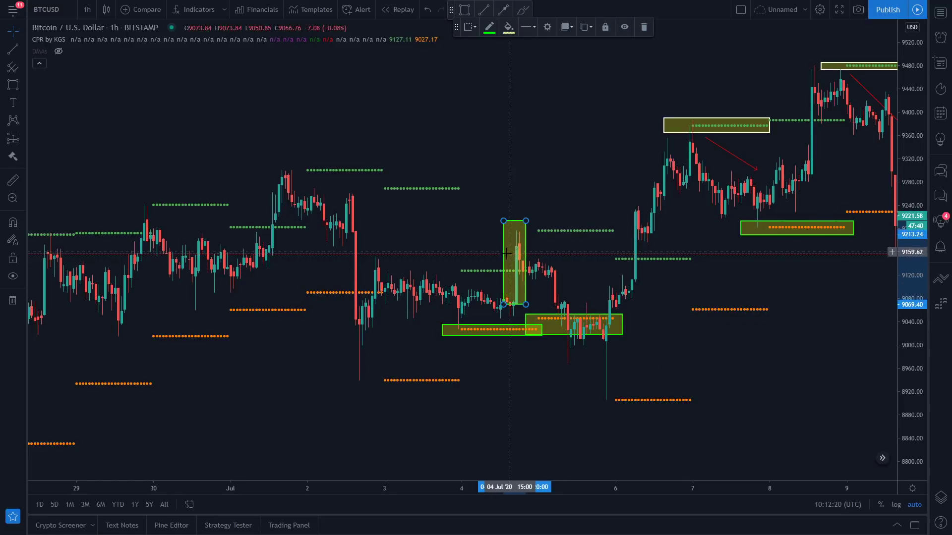
pyautogui.click(13, 85)
pyautogui.moveTo(257, 206); pyautogui.dragTo(282, 258)
pyautogui.moveTo(281, 208); pyautogui.dragTo(272, 192)
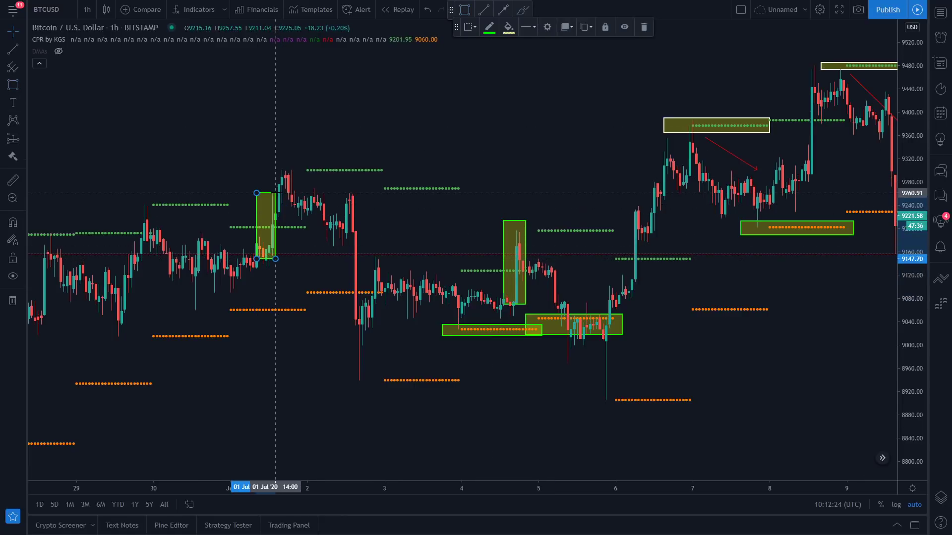
pyautogui.hotkey('ctrl', 'z')
pyautogui.hotkey('ctrl', 'z')
pyautogui.hotkey('ctrl', 'z')
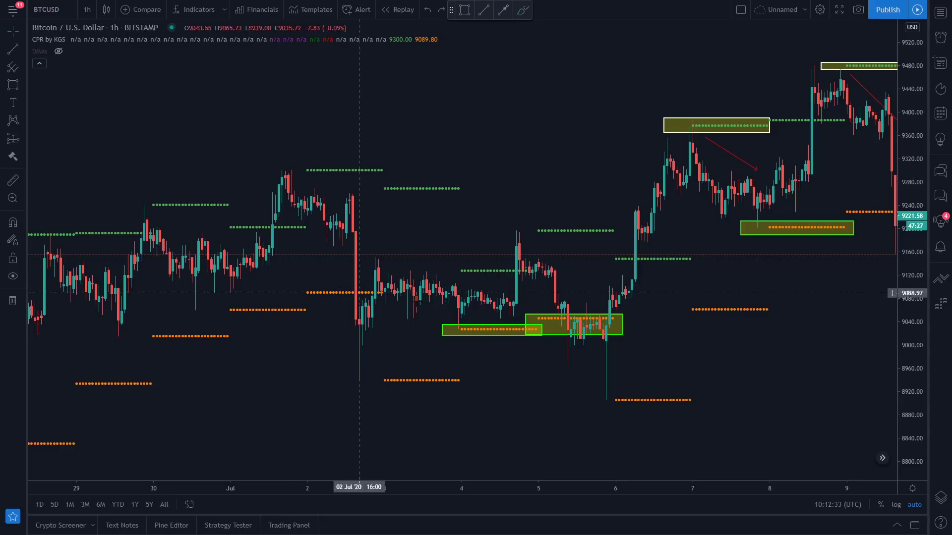
# Draw a rectangle over the 2 July orange level from about 9126 to 9056 and delete it.
pyautogui.moveTo(501, 187); pyautogui.dragTo(388, 228)
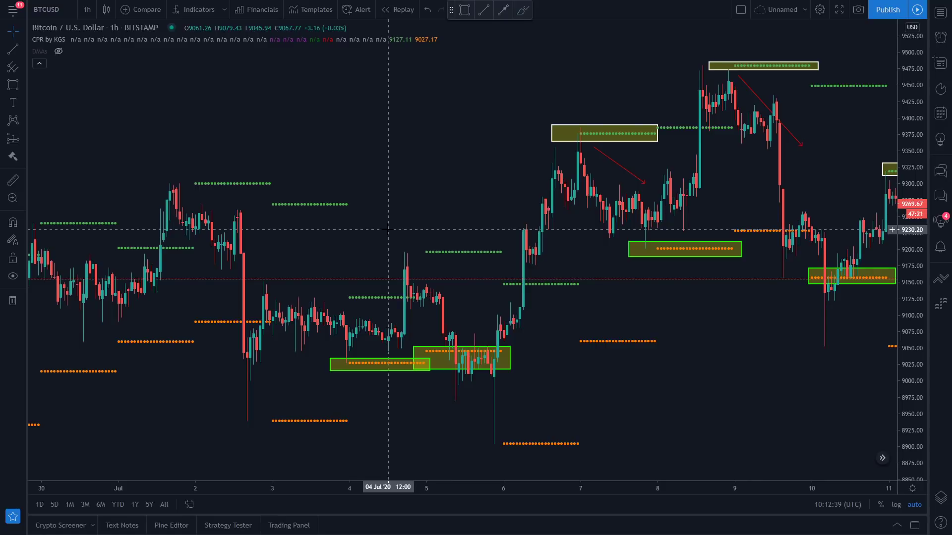
pyautogui.hscroll(-5, 311, 365)
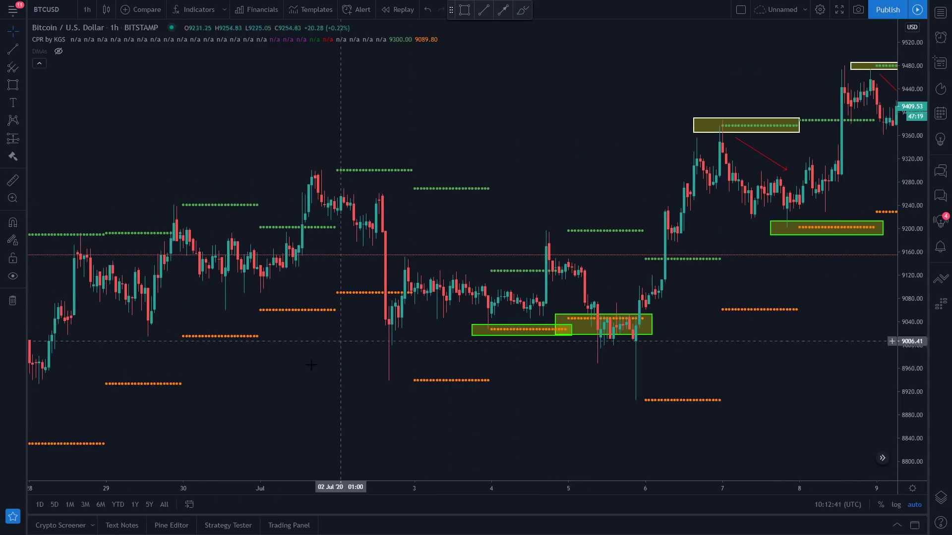
pyautogui.click(13, 85)
pyautogui.click(311, 271)
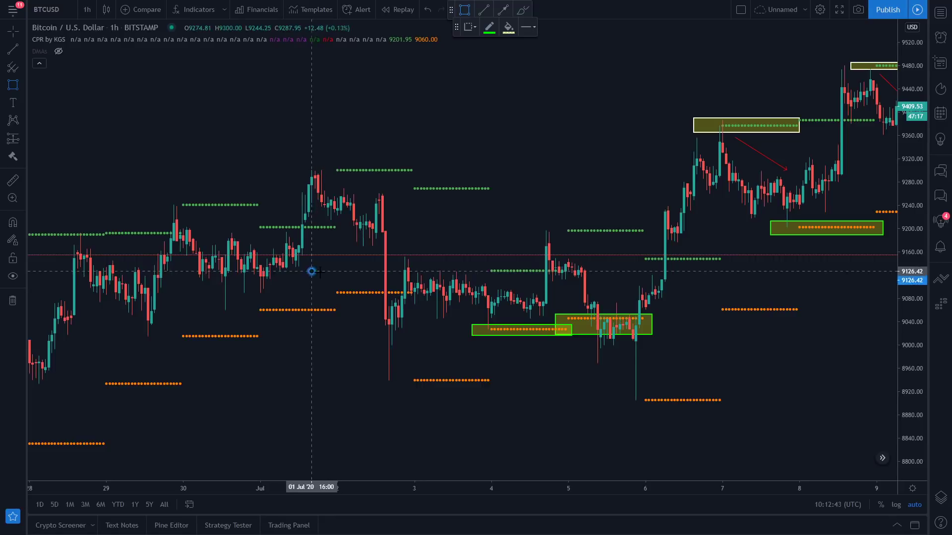
pyautogui.click(424, 312)
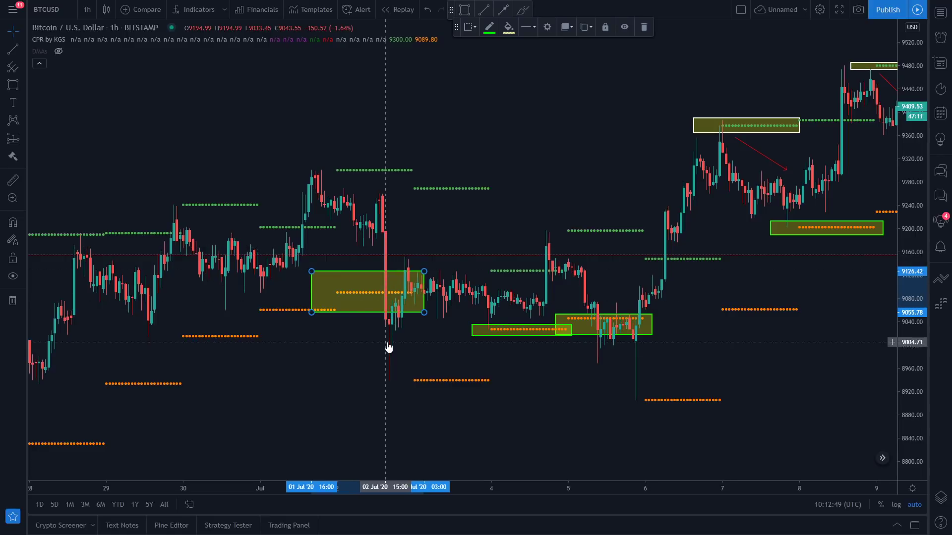
pyautogui.press('Delete')
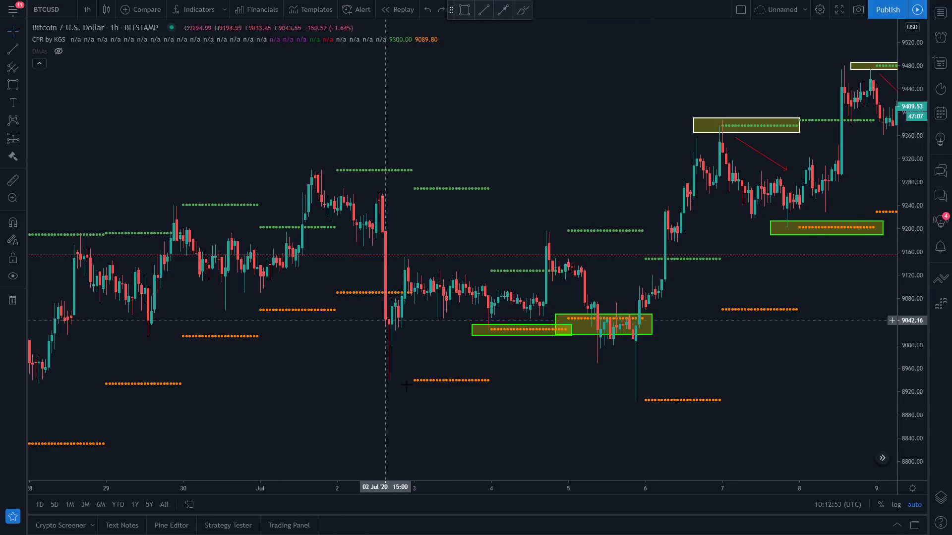
# Highlight the sharp 9 July drop with a narrow green-bordered rectangle from about 9309 to 9145.
pyautogui.moveTo(516, 219); pyautogui.dragTo(385, 214)
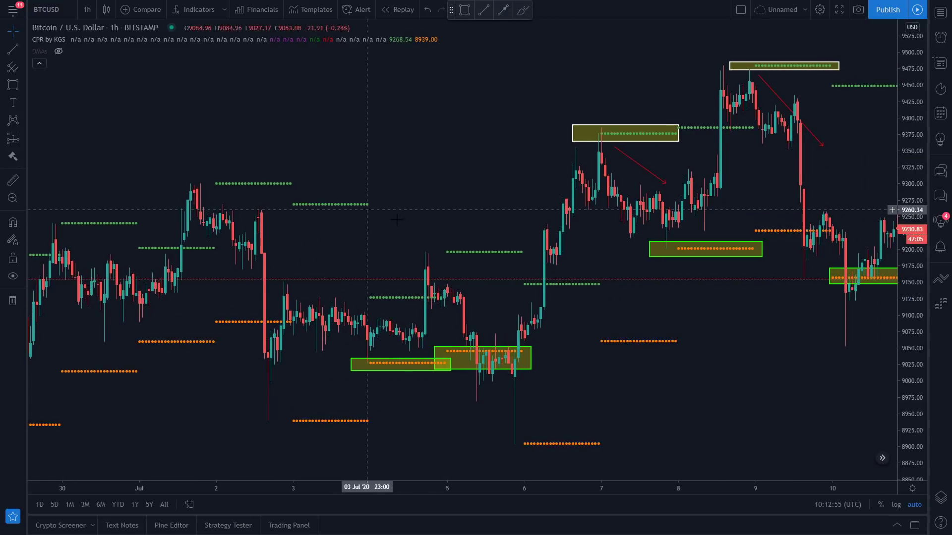
pyautogui.moveTo(718, 304); pyautogui.dragTo(665, 357)
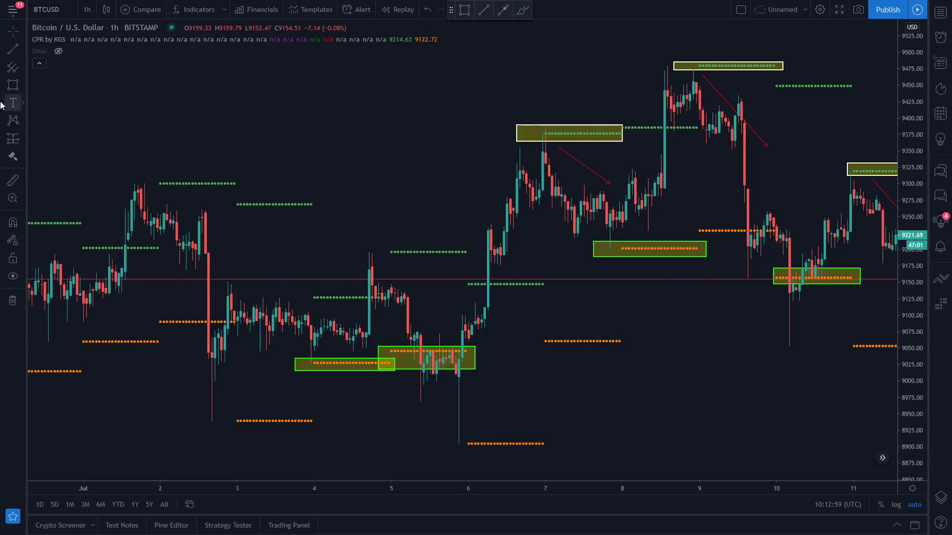
pyautogui.click(13, 85)
pyautogui.scroll(3, 734, 164)
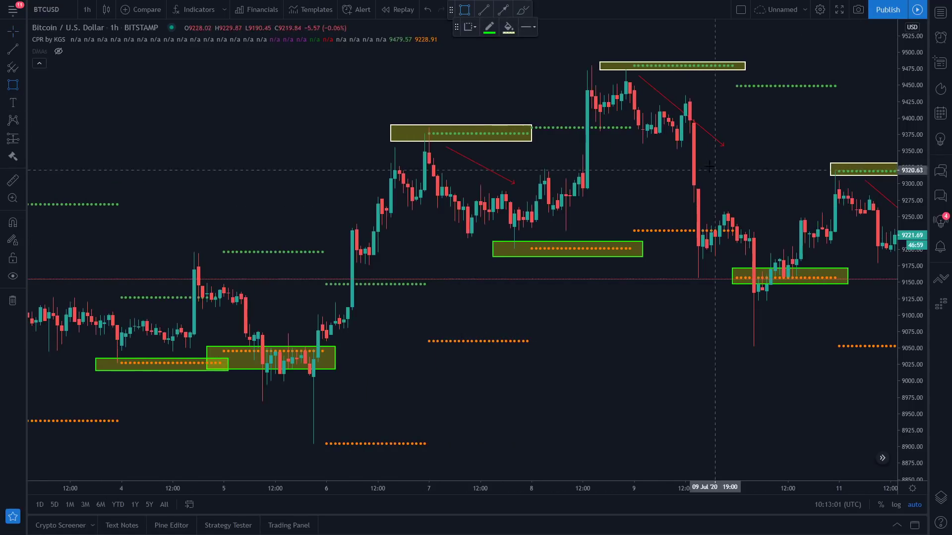
pyautogui.moveTo(685, 177)
pyautogui.mouseDown()
pyautogui.moveTo(706, 248)
pyautogui.moveTo(703, 285)
pyautogui.mouseUp()
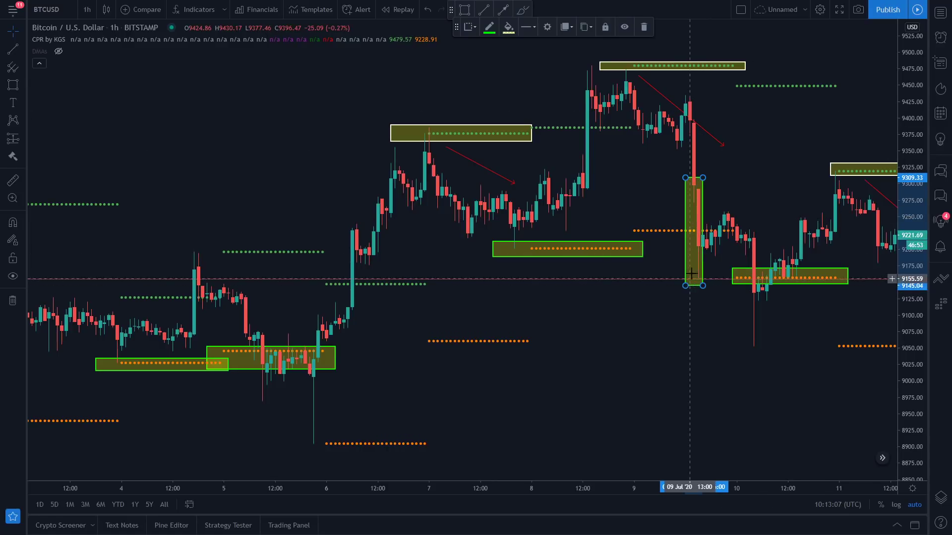
# Examine price reactions at the daily green and orange levels from 9 to 19 July.
pyautogui.moveTo(765, 248); pyautogui.dragTo(615, 247)
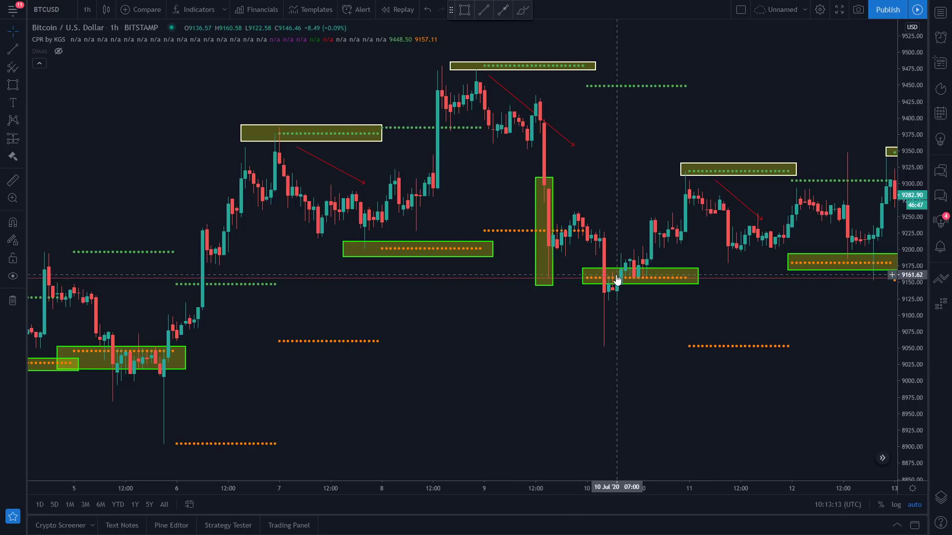
pyautogui.scroll(-3, 631, 334)
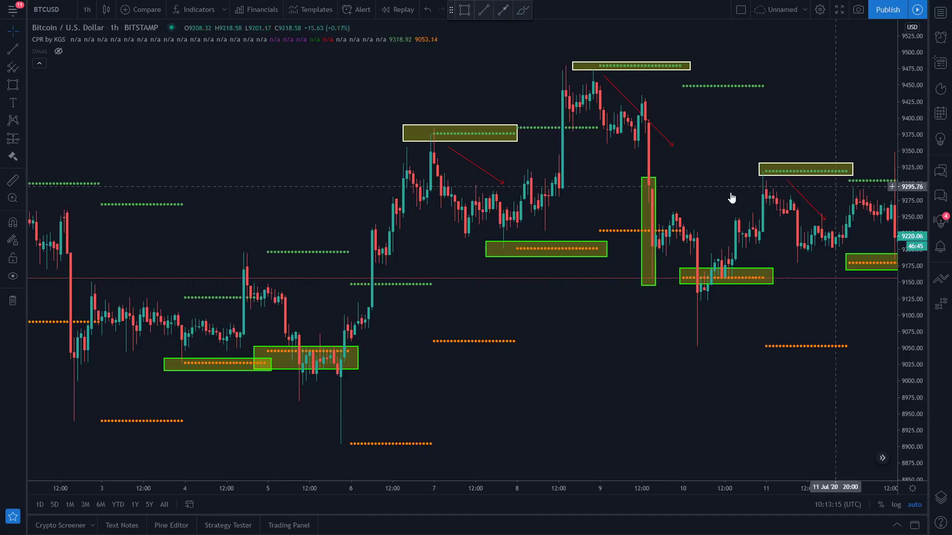
pyautogui.hscroll(5, 548, 340)
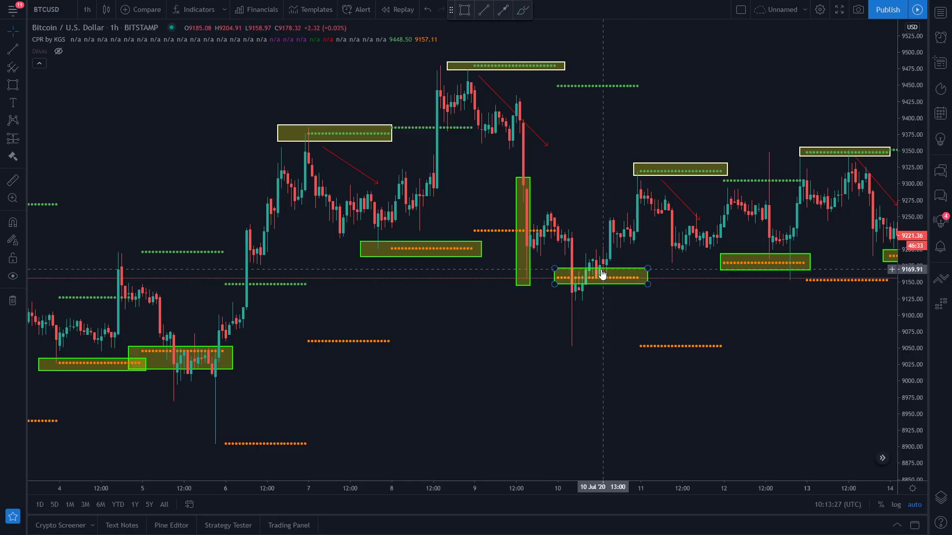
pyautogui.moveTo(663, 318); pyautogui.dragTo(597, 319)
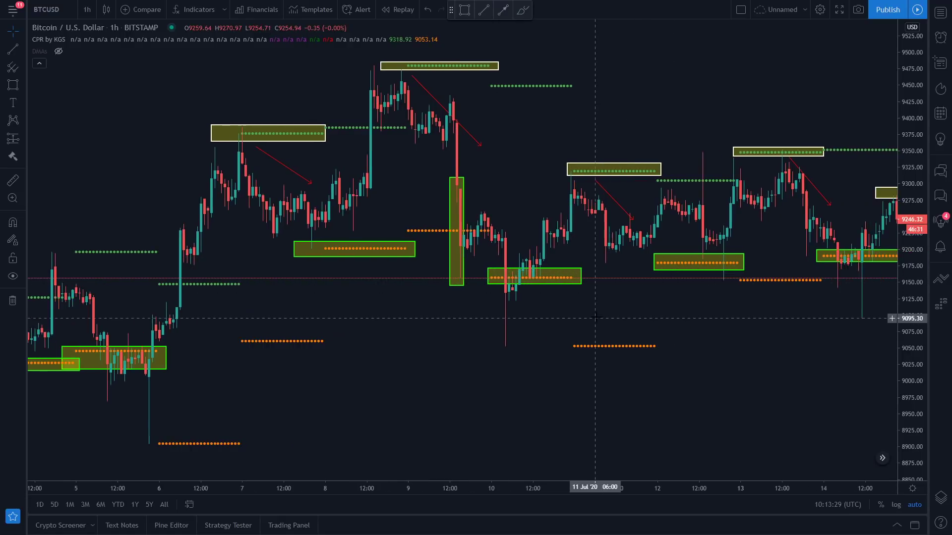
pyautogui.scroll(3, 588, 314)
pyautogui.moveTo(521, 317); pyautogui.dragTo(293, 355)
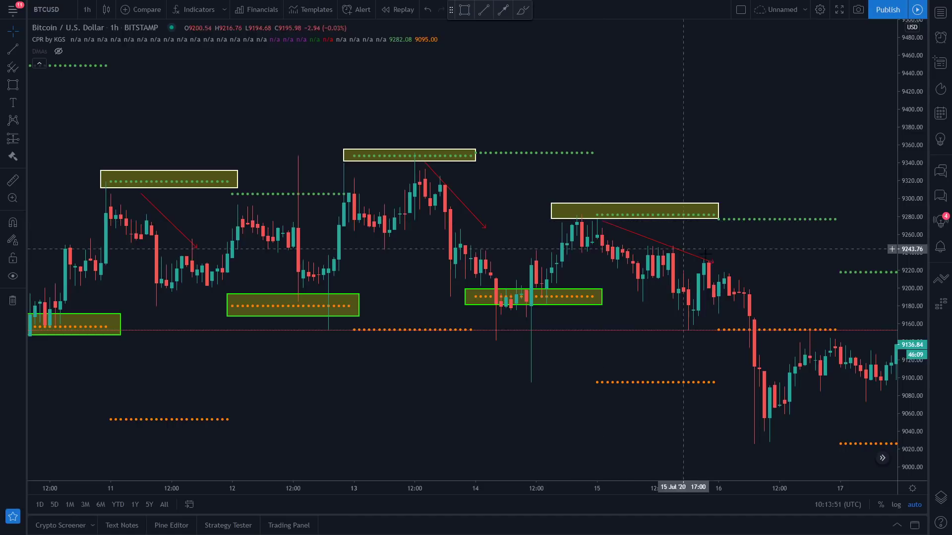
pyautogui.hscroll(5, 609, 249)
pyautogui.hscroll(4, 610, 249)
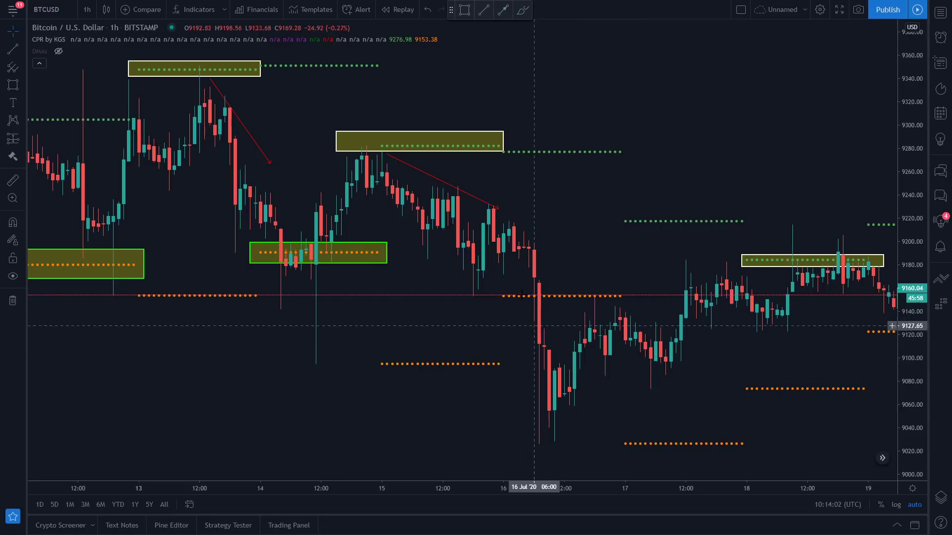
pyautogui.moveTo(598, 362); pyautogui.dragTo(323, 349)
pyautogui.scroll(2, 516, 240)
pyautogui.moveTo(588, 272); pyautogui.dragTo(692, 271)
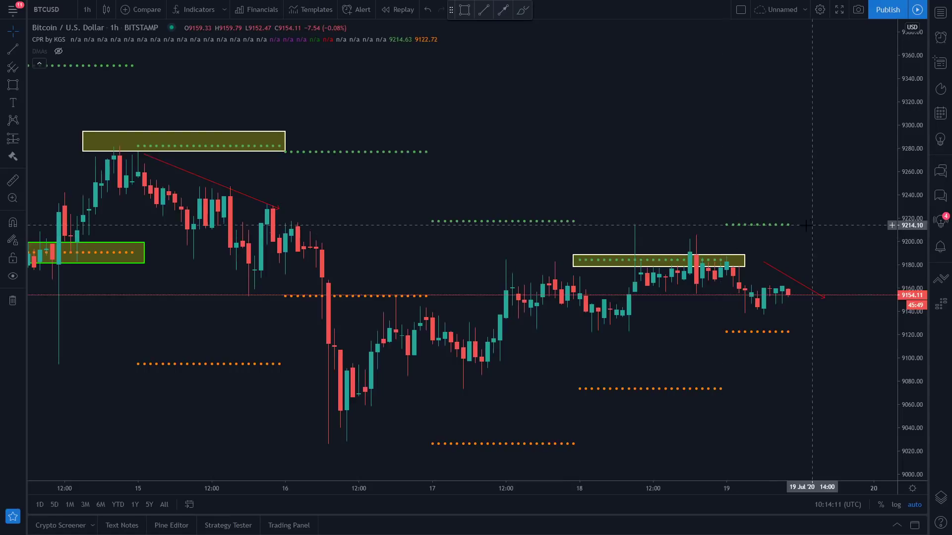
# Examine the 18 and 19 July candles against the boxed green level and the current day's green and orange levels.
pyautogui.moveTo(716, 228); pyautogui.dragTo(545, 196)
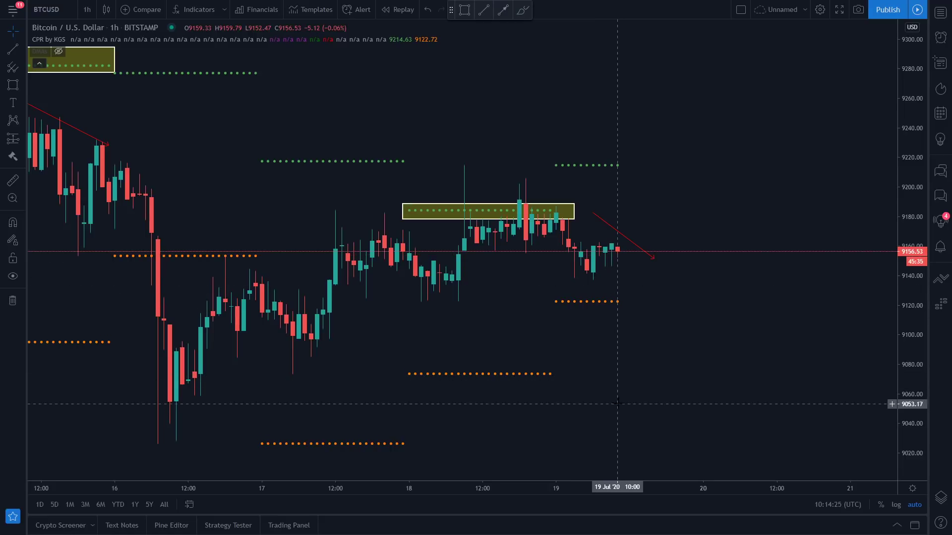
pyautogui.scroll(3, 699, 342)
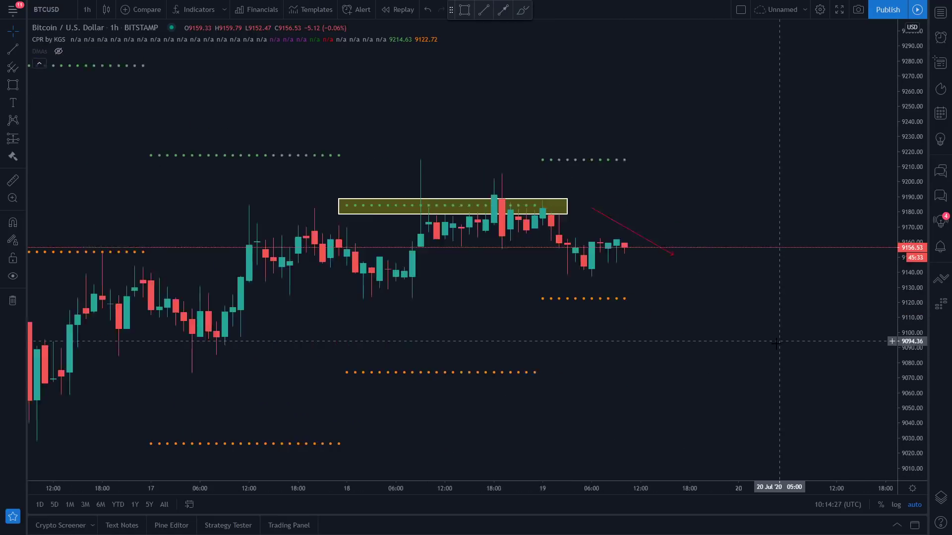
pyautogui.scroll(-3, 803, 328)
pyautogui.scroll(3, 778, 322)
pyautogui.moveTo(723, 281); pyautogui.dragTo(453, 161)
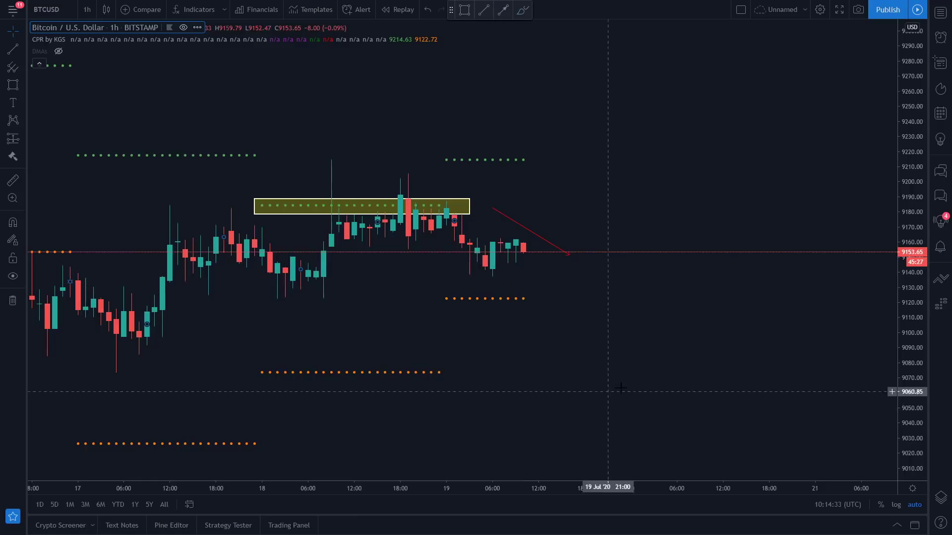
pyautogui.scroll(-2, 618, 341)
pyautogui.scroll(-2, 618, 341)
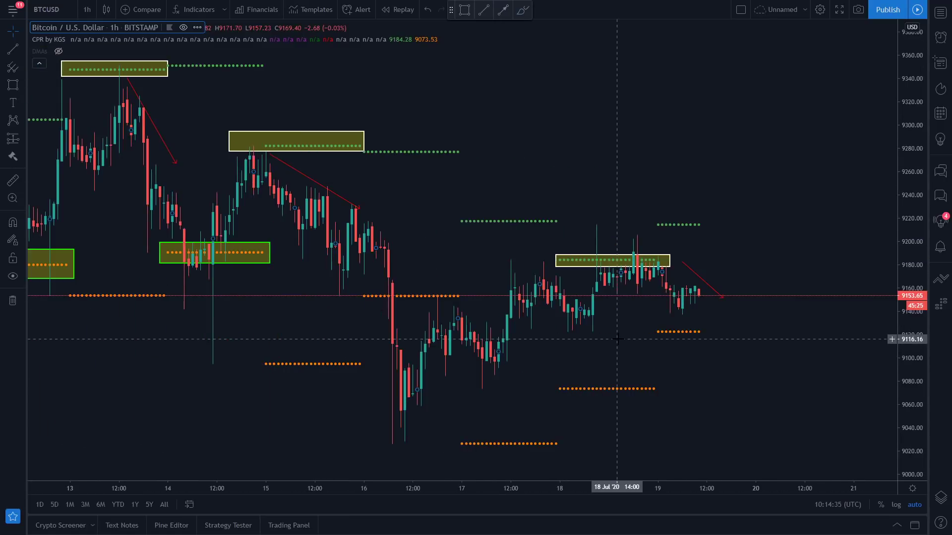
pyautogui.hscroll(2, 698, 350)
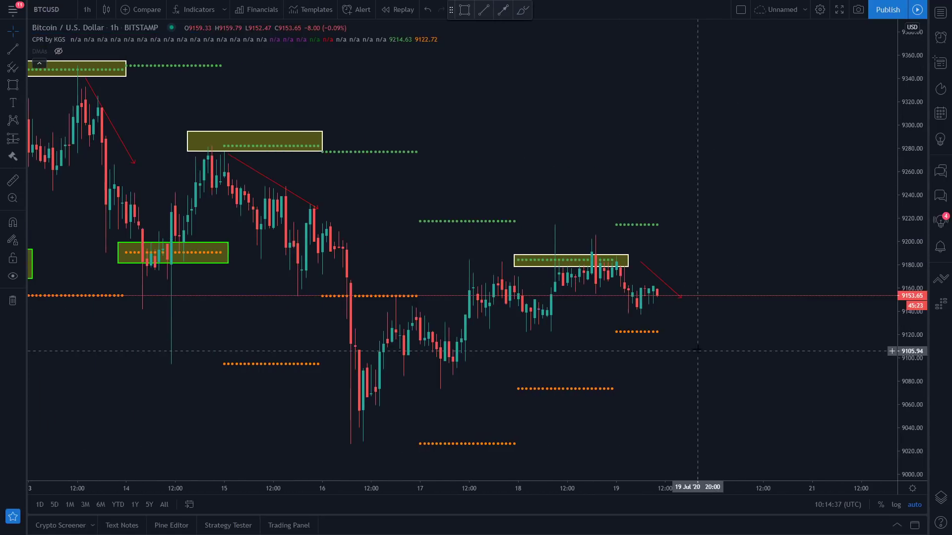
pyautogui.hscroll(-3, 325, 115)
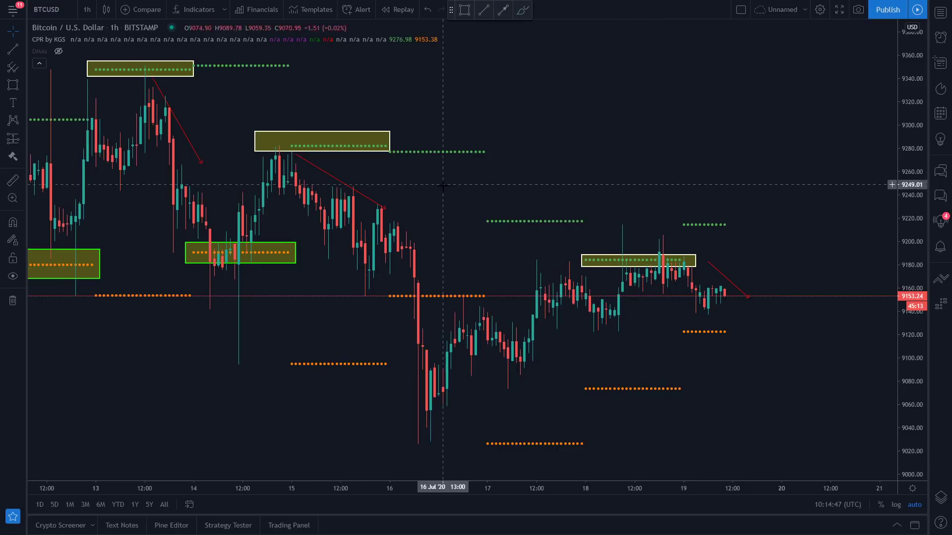
# Compare the boxed highs and lows from 6 to 14 July with the current 19 July price action.
pyautogui.moveTo(449, 188); pyautogui.dragTo(741, 213)
pyautogui.hscroll(-10, 549, 196)
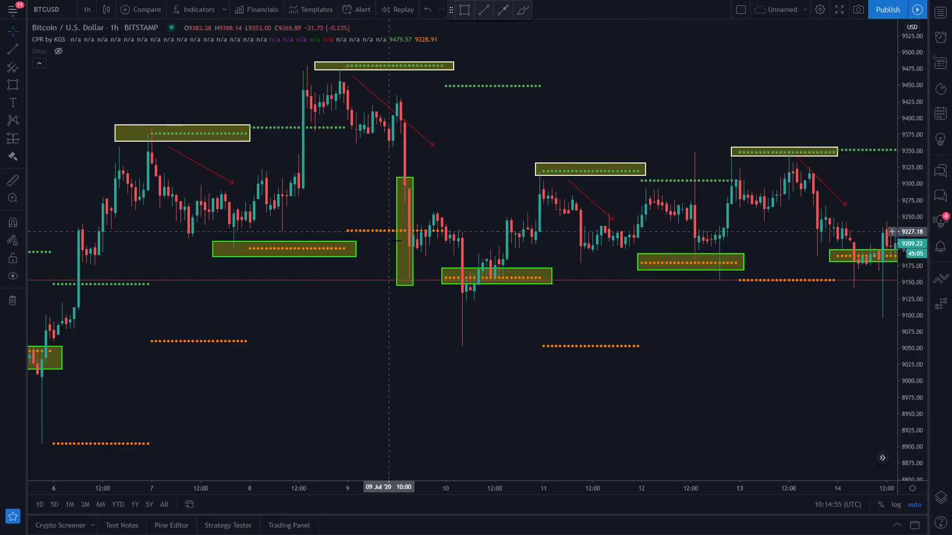
pyautogui.hscroll(10, 569, 171)
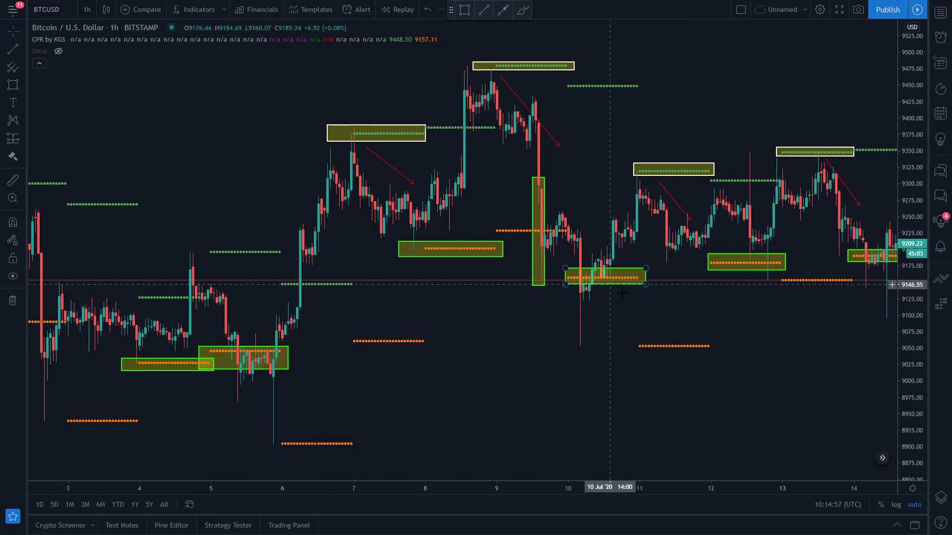
pyautogui.hscroll(5, 500, 400)
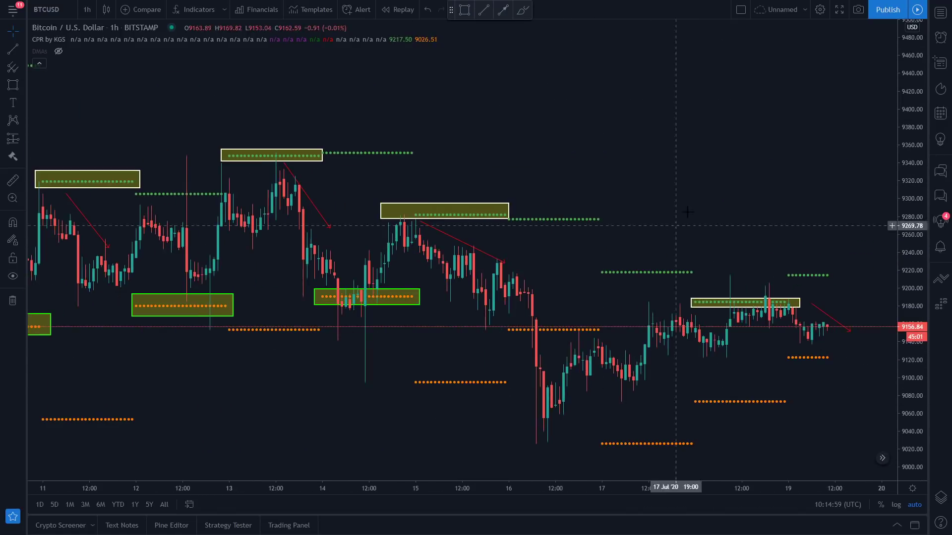
pyautogui.scroll(5, 578, 351)
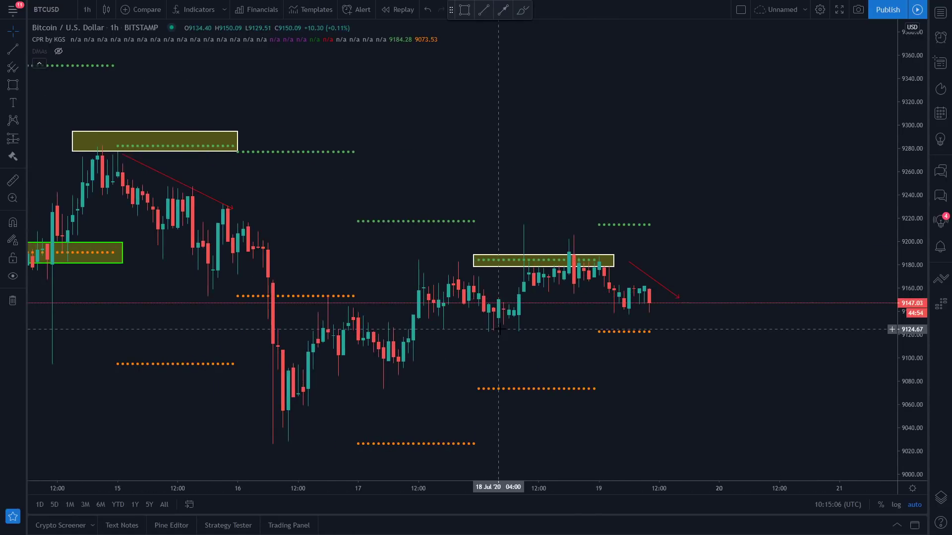
pyautogui.hscroll(3, 689, 372)
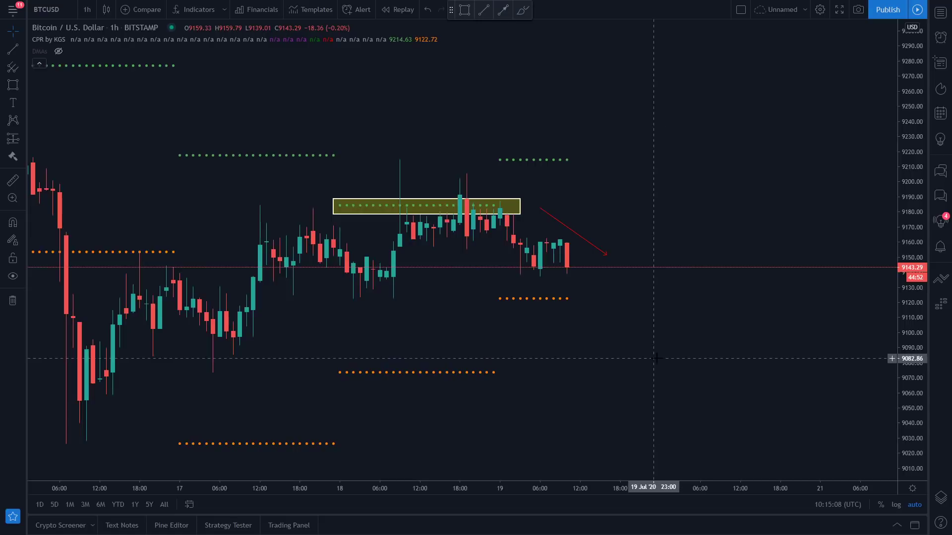
pyautogui.scroll(3, 598, 170)
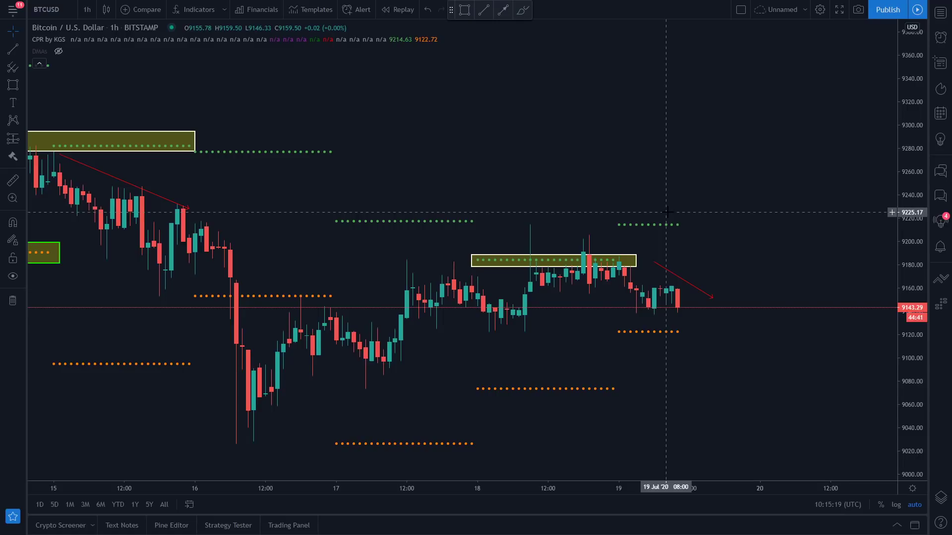
# Collapse the indicator legend on the chart.
pyautogui.click(39, 64)
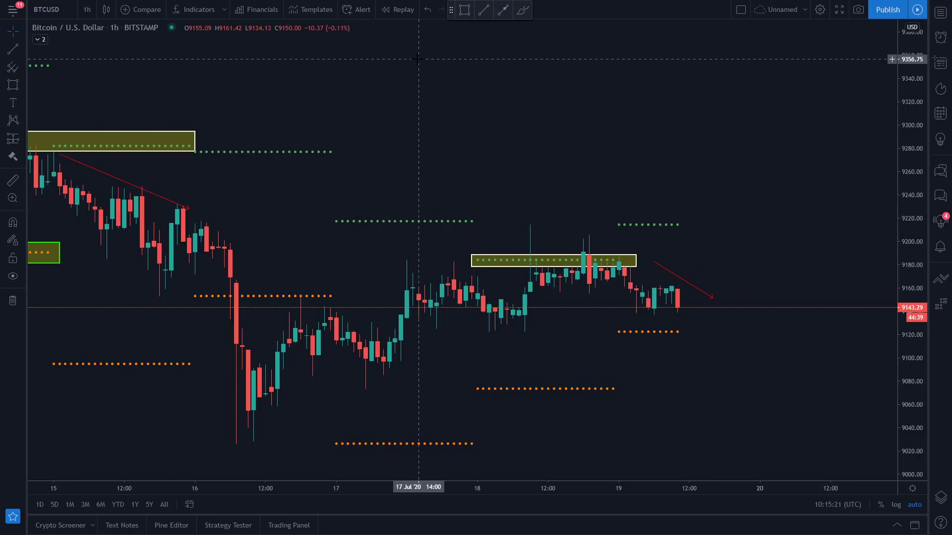